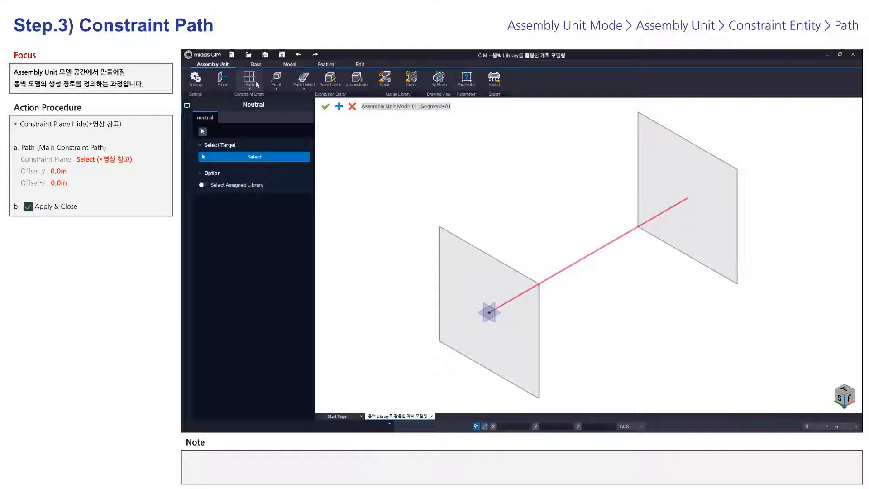
Step: Create Segment-A's main constraint path through the start and end constraint planes with zero Y and Z offsets
left_click(256, 83)
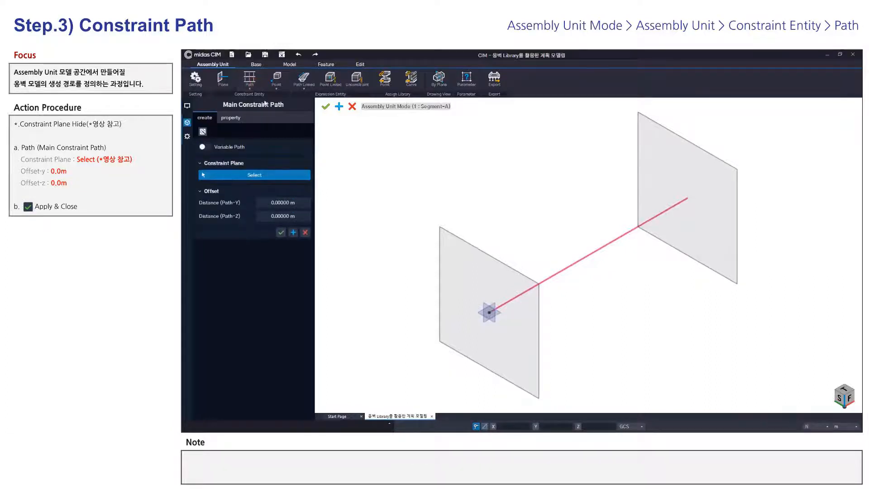
left_click(657, 169)
left_click(472, 254)
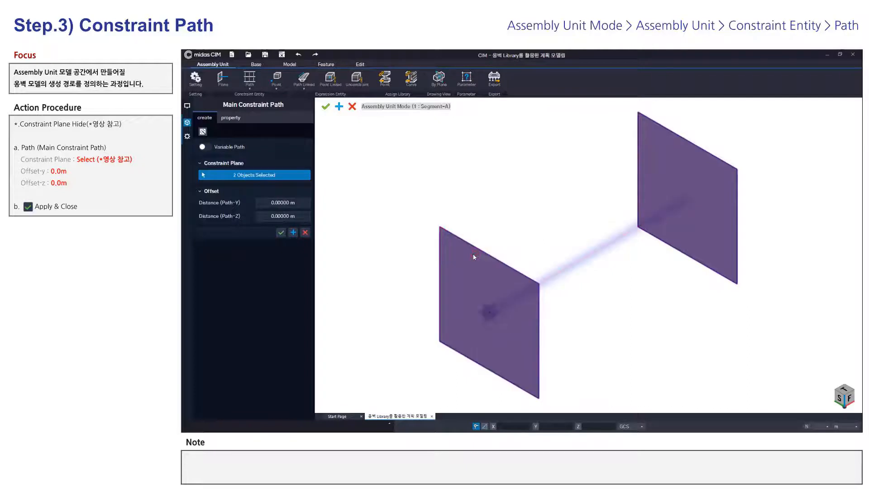
left_click(293, 233)
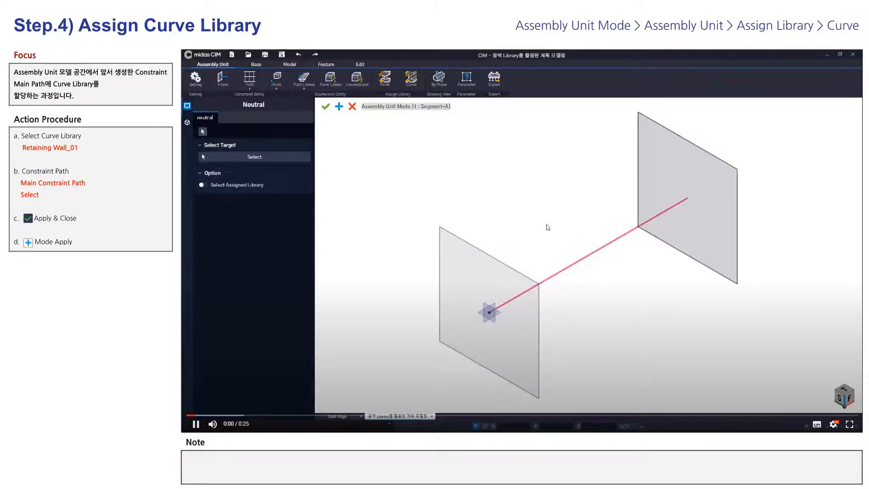
Step: Assign the Retaining Wall_01 curve library to Segment-A's main constraint path, preview the simplified model, and apply the assembly unit
left_click(419, 85)
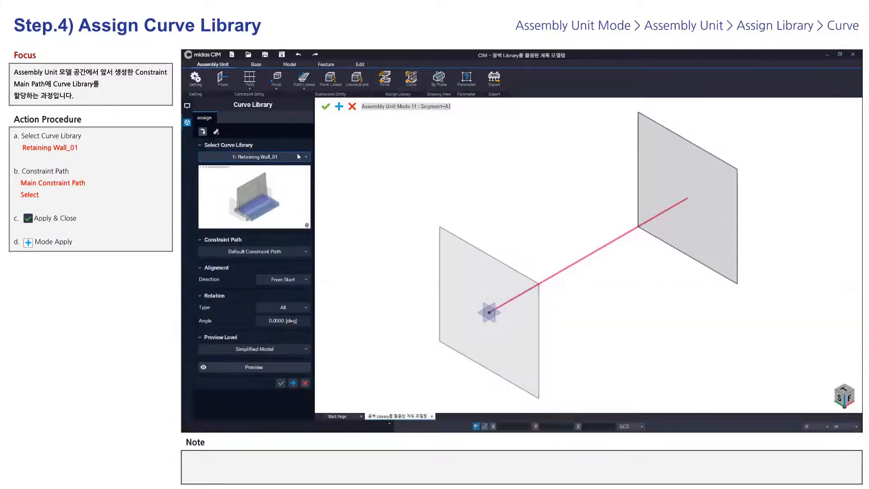
left_click(306, 250)
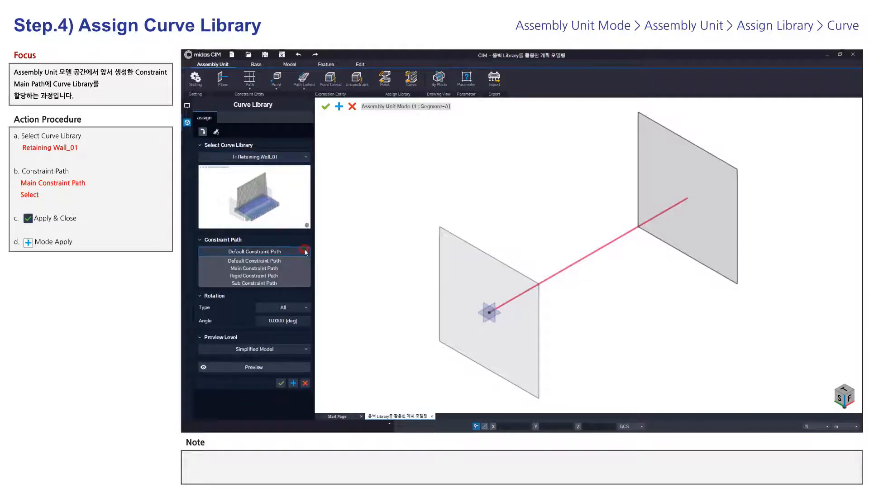
left_click(299, 265)
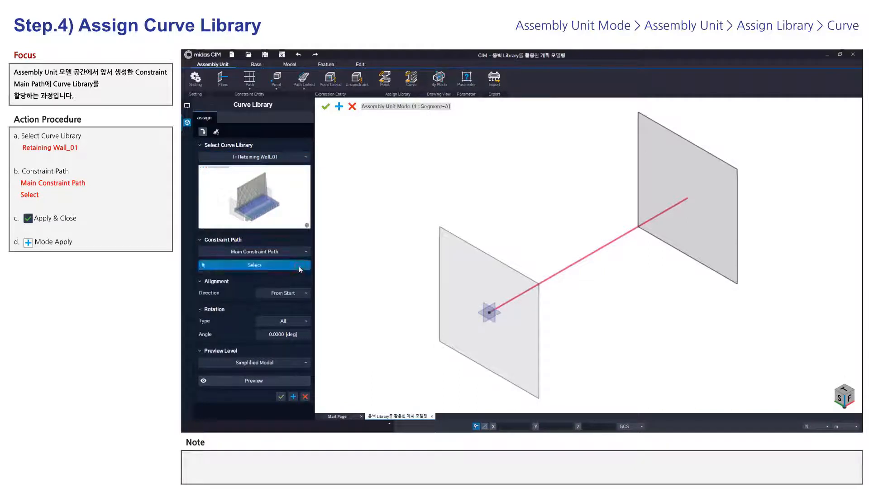
left_click(561, 271)
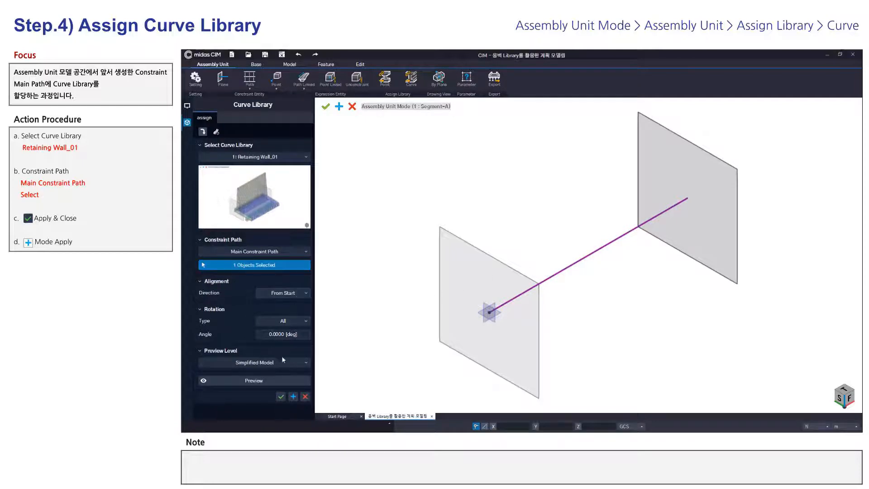
left_click(274, 379)
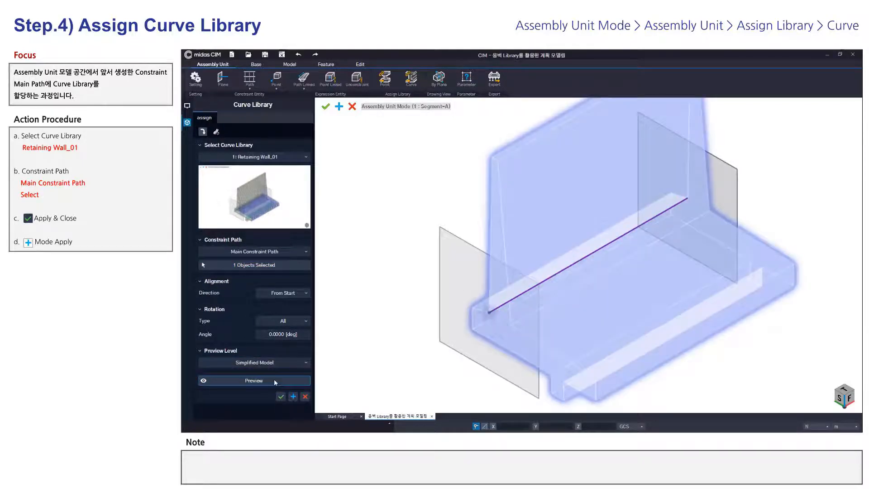
left_click(281, 397)
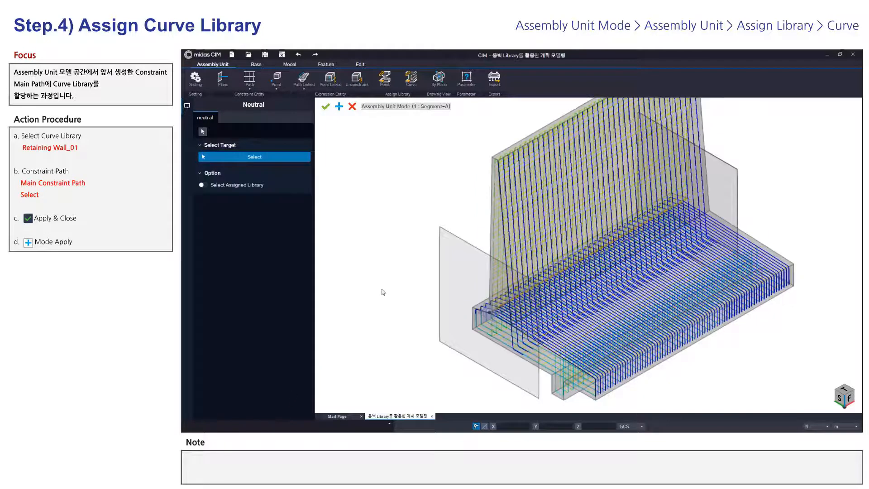
right_click(381, 289)
left_click(381, 287)
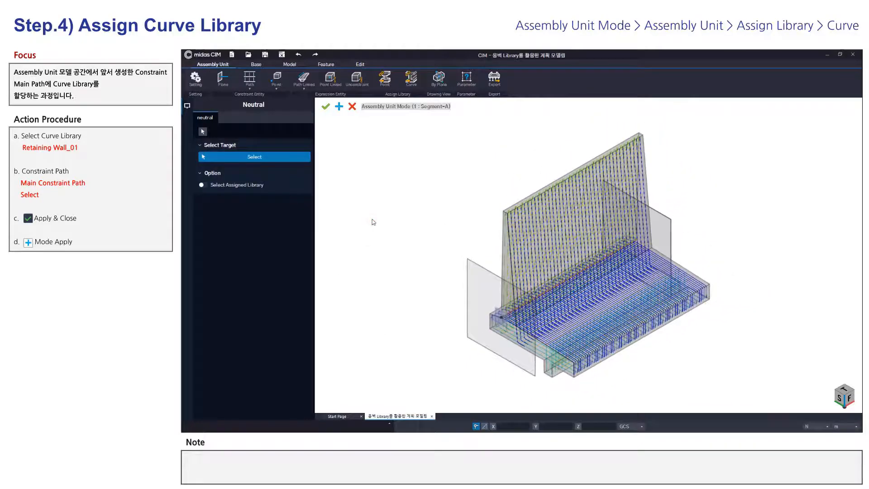
left_click(339, 107)
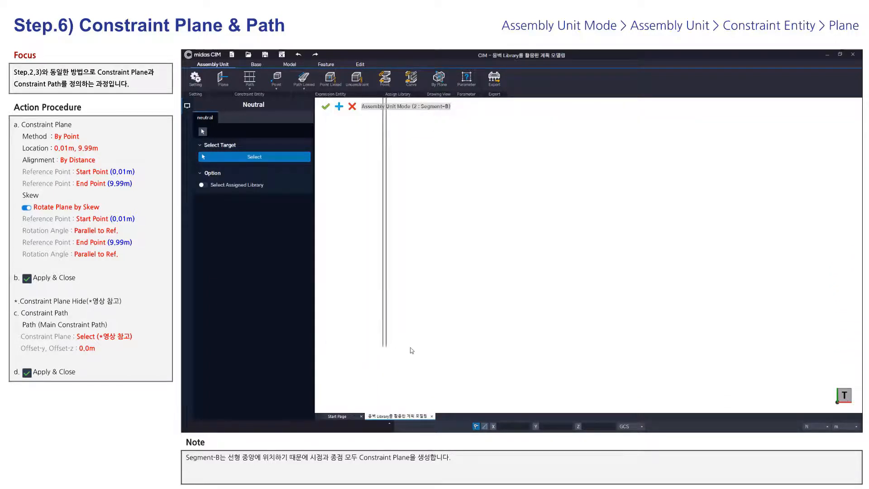
Step: Hide the outermost constraint plane at the start of Segment-B
scroll(410, 348, "up", 1)
left_click_drag(379, 342, 356, 372)
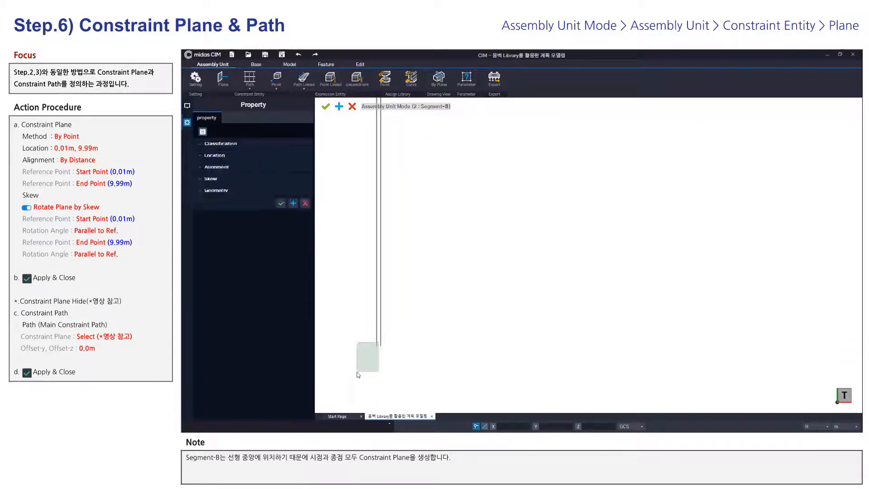
right_click(358, 373)
left_click(374, 383)
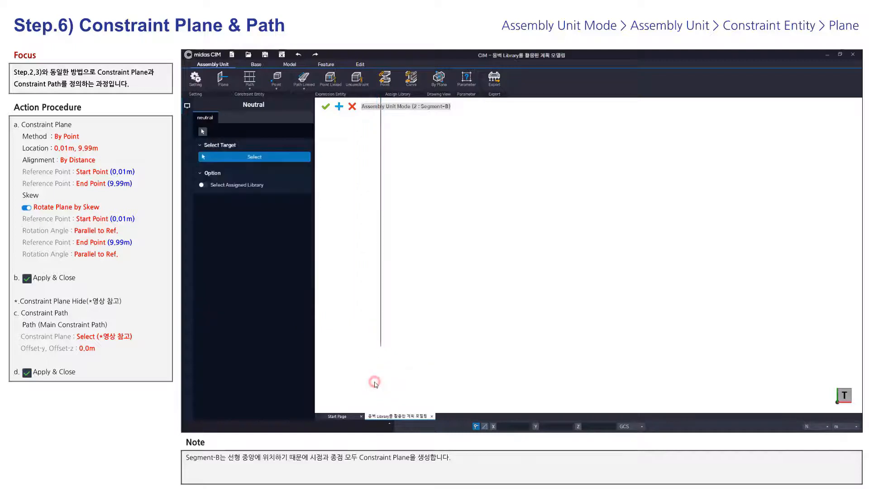
Step: Hide the outermost constraint plane at the end of Segment-B and return to the isometric view
middle_click(379, 384)
middle_click(379, 384)
middle_click_drag(778, 356, 526, 311)
scroll(612, 347, "up", 8)
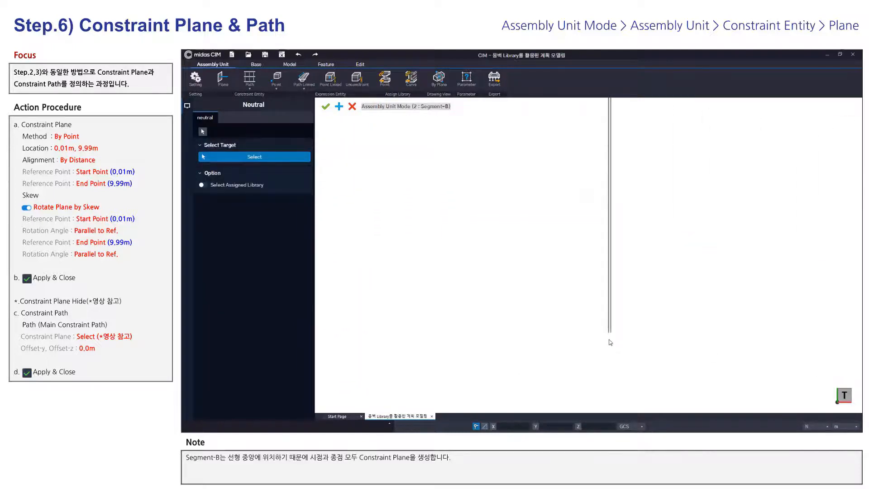
left_click(610, 334)
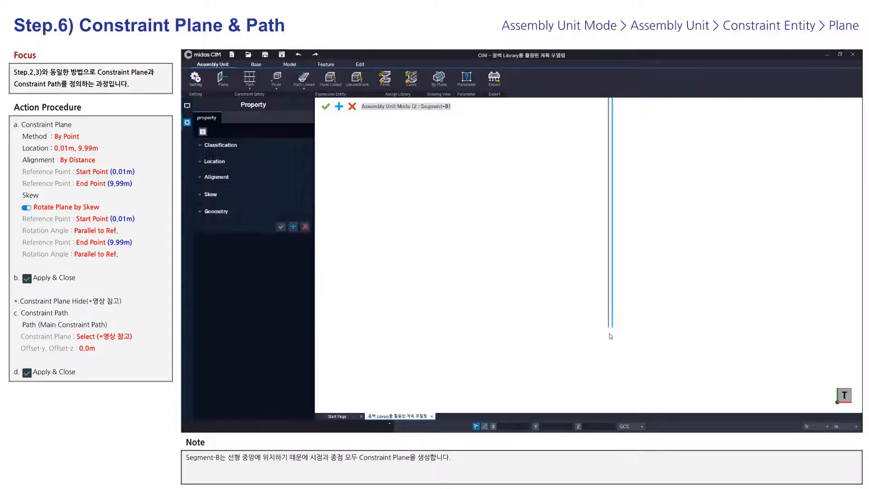
right_click(609, 334)
left_click(589, 345)
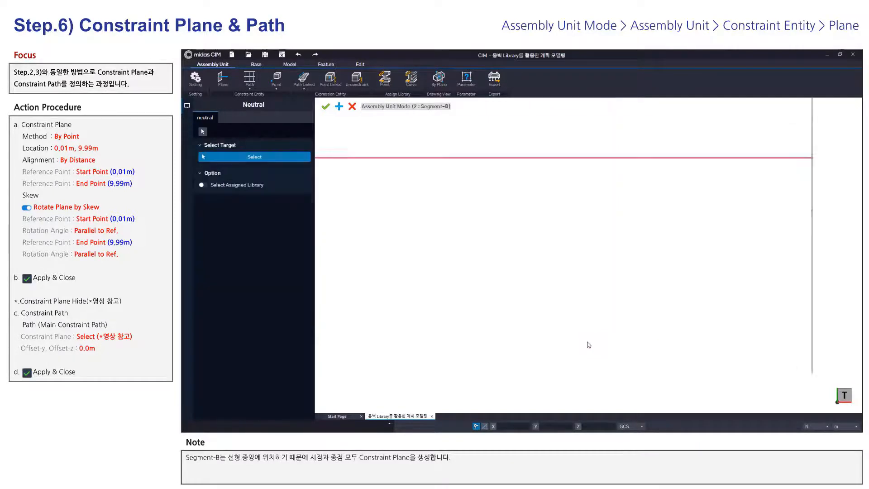
middle_click(587, 342)
left_click(587, 342)
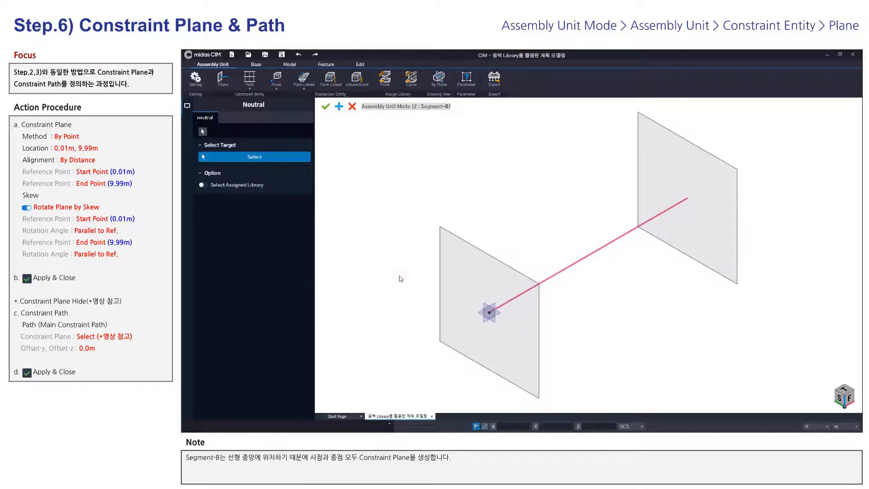
Step: Create Segment-B's main constraint path through the two visible constraint planes with zero Y and Z offsets
left_click(250, 79)
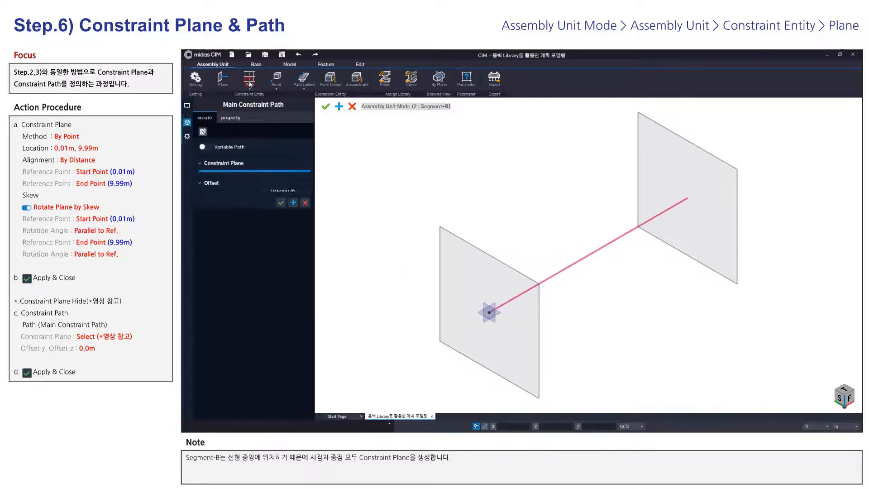
left_click(648, 169)
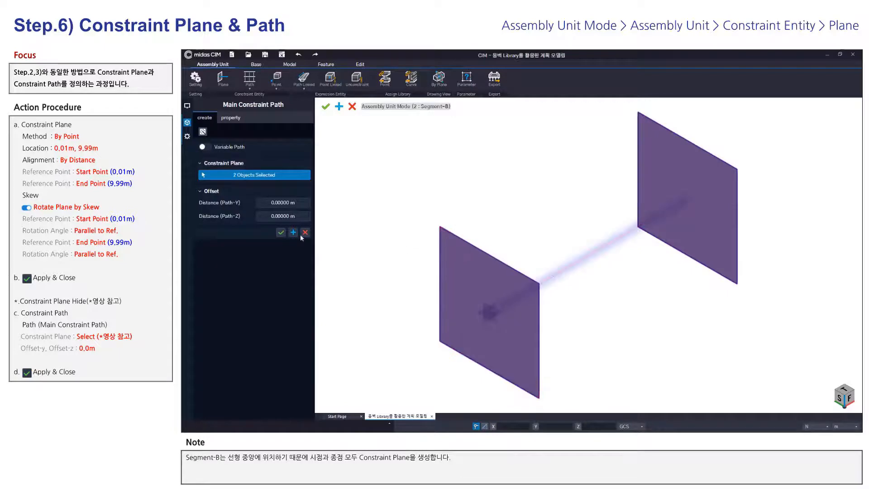
left_click(280, 232)
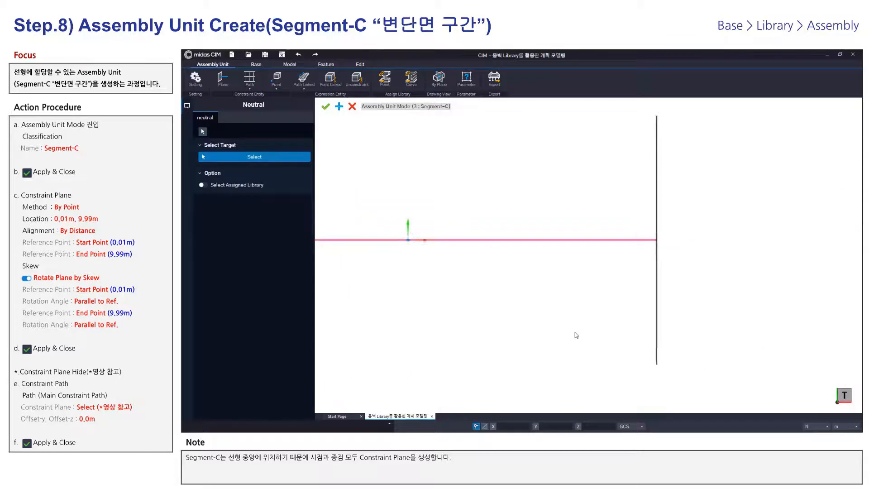
Step: Hide the 10 m constraint plane at the end of Segment-C and return to the isometric view
scroll(639, 369, "up", 3)
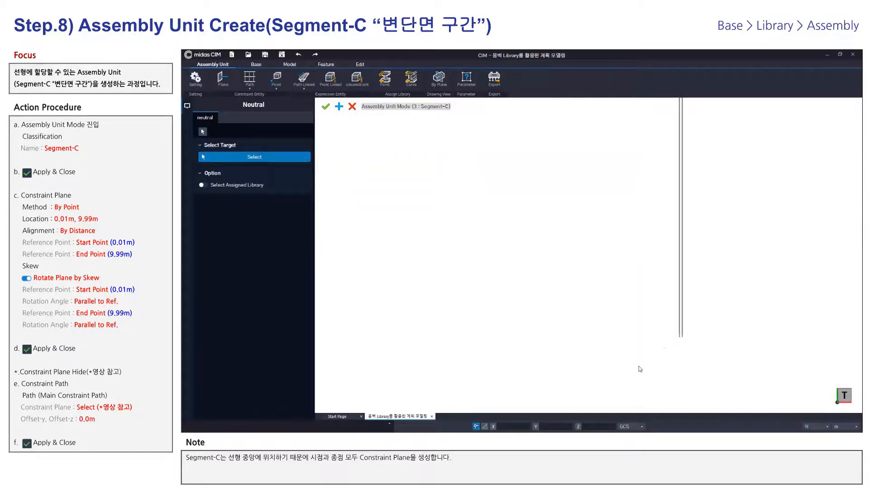
left_click(698, 329)
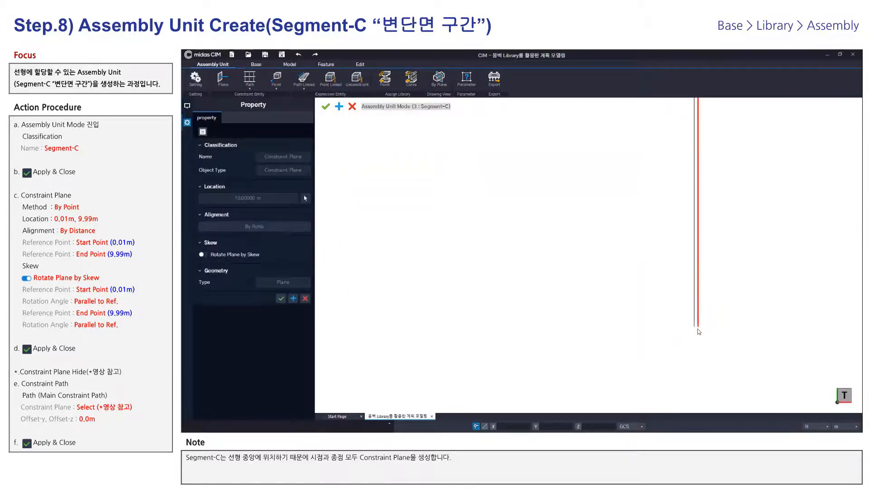
right_click(697, 329)
left_click(709, 340)
right_click_drag(631, 339, 382, 252)
left_click(369, 244)
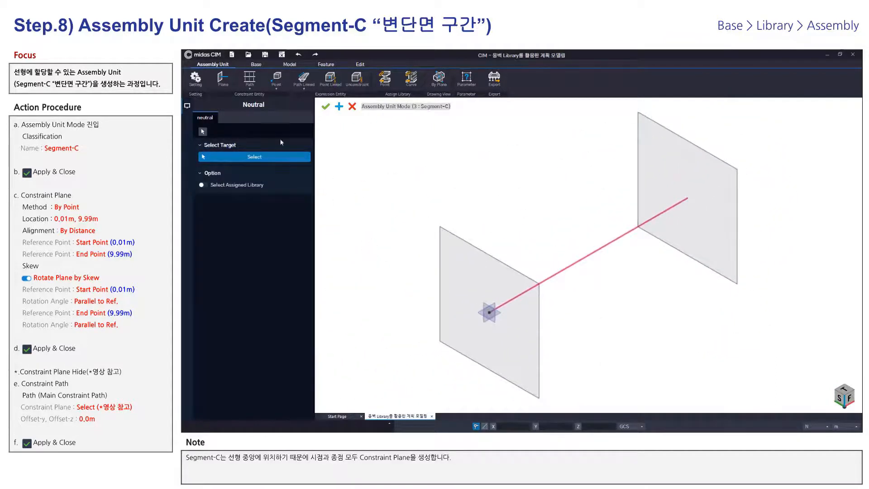
Step: Create Segment-C's main constraint path through the two visible constraint planes with zero Y and Z offsets
left_click(250, 77)
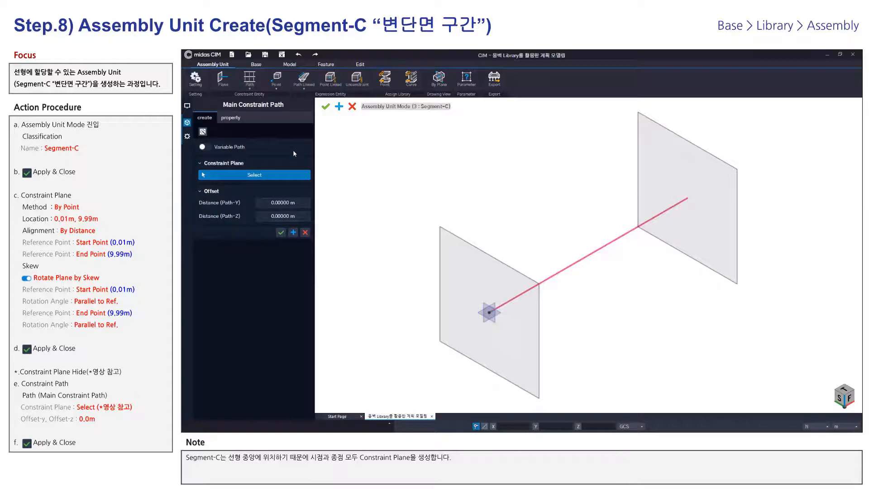
left_click(649, 213)
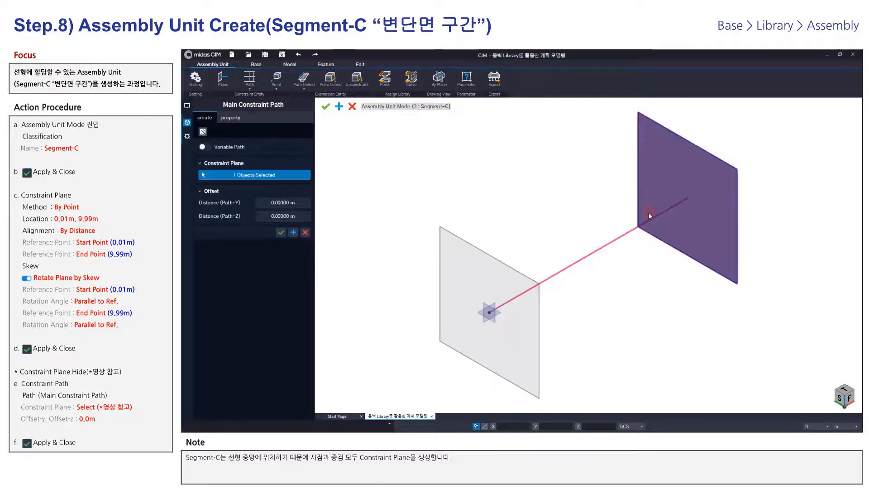
left_click(494, 279)
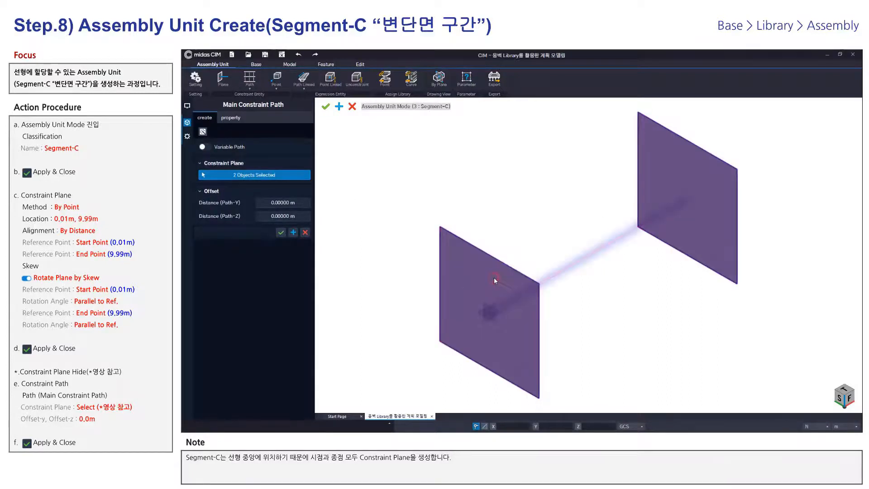
left_click(282, 233)
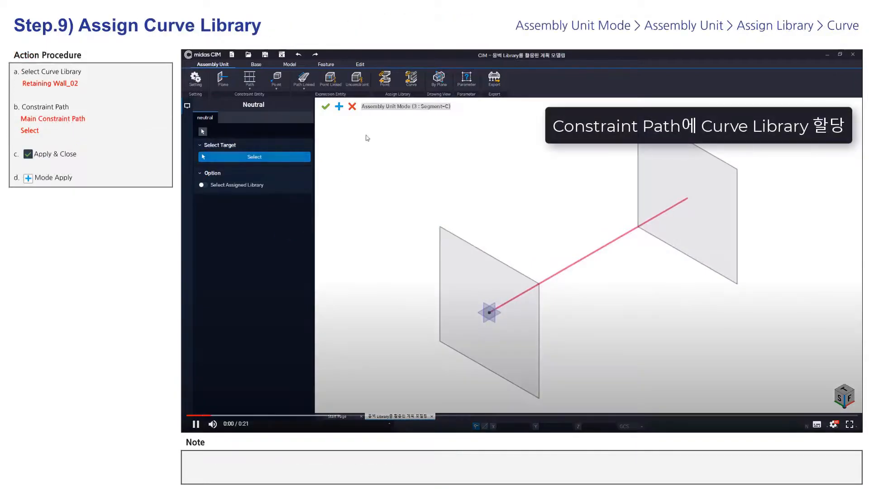
Step: Assign the Retaining Wall_02 curve library to Segment-C's main constraint path and apply the assembly unit
left_click(409, 79)
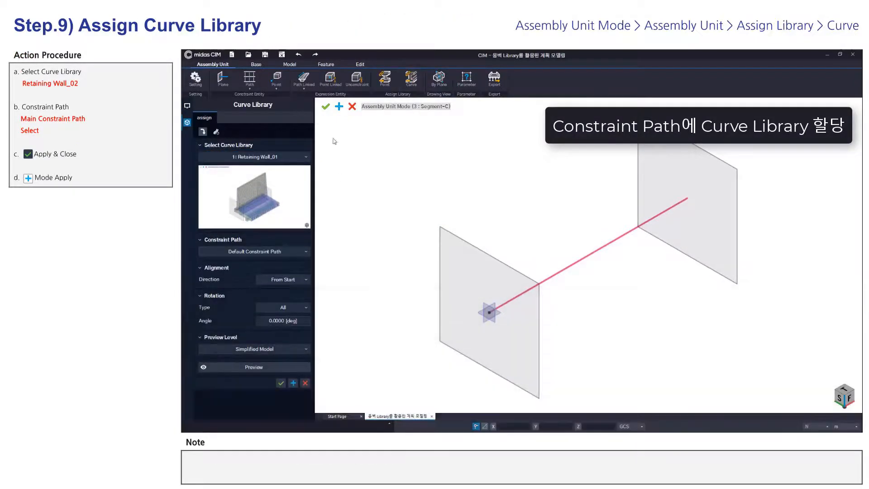
left_click(297, 157)
left_click(292, 173)
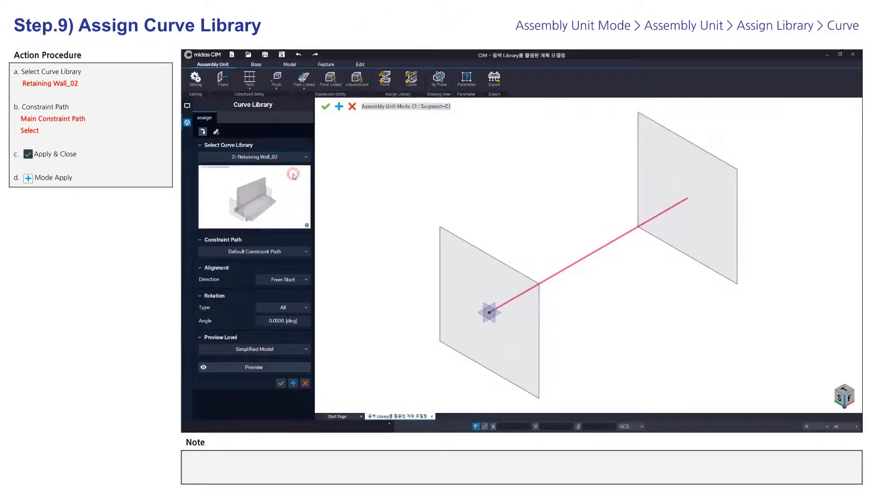
left_click(296, 251)
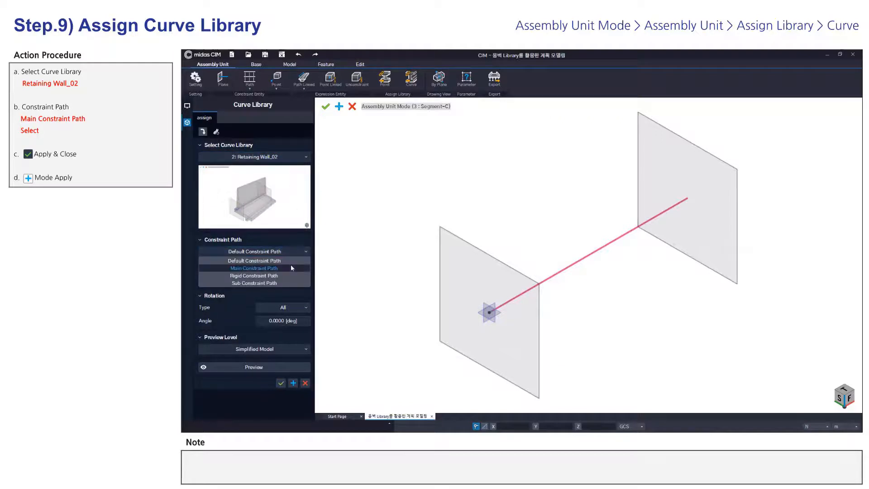
left_click(290, 264)
left_click(572, 257)
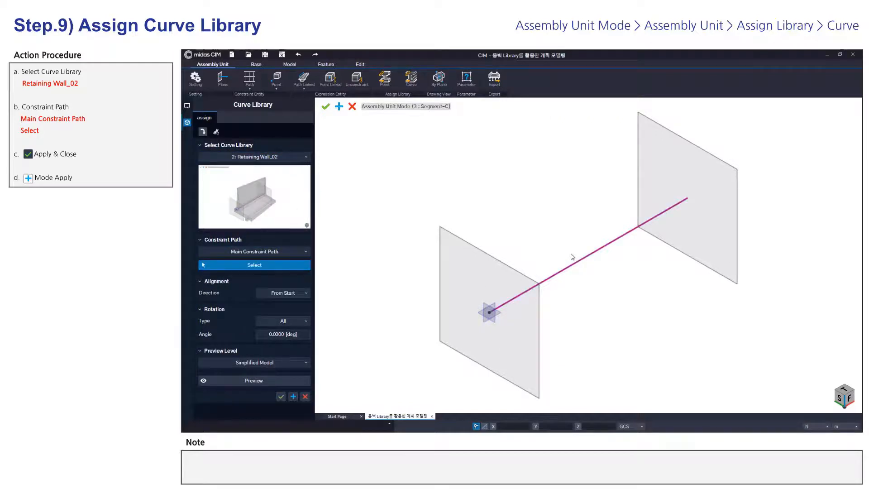
left_click(281, 396)
scroll(348, 308, "down", 4)
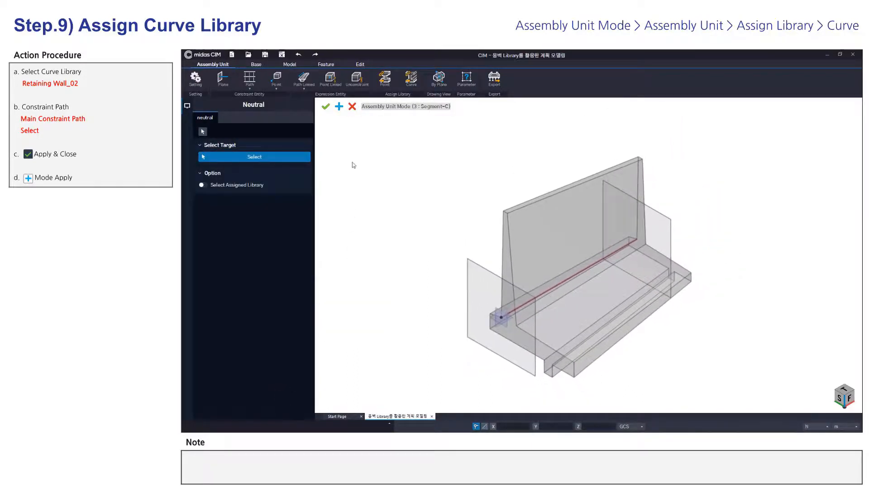
left_click(339, 107)
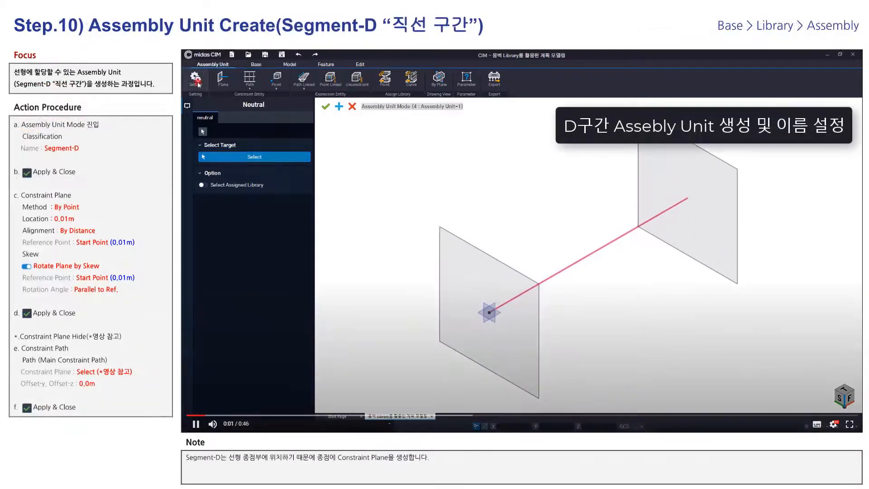
Step: Name the new assembly unit Segment-D and apply the setting
left_click(196, 80)
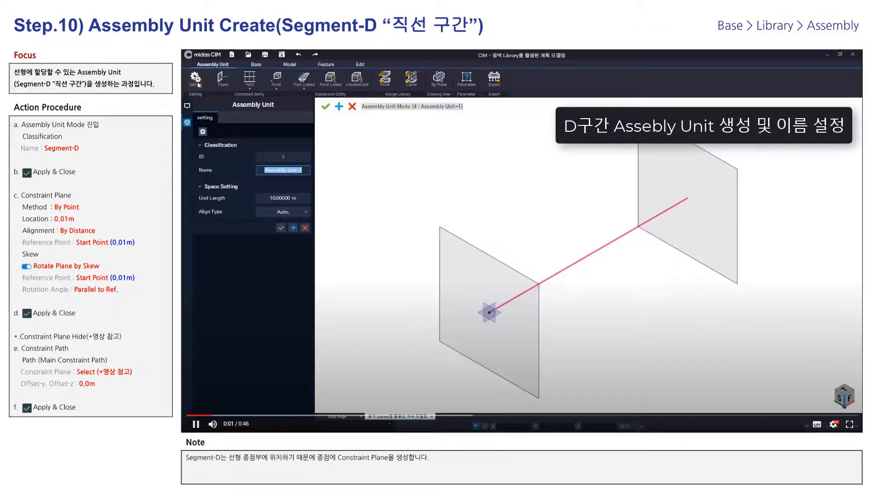
type("Segment-D")
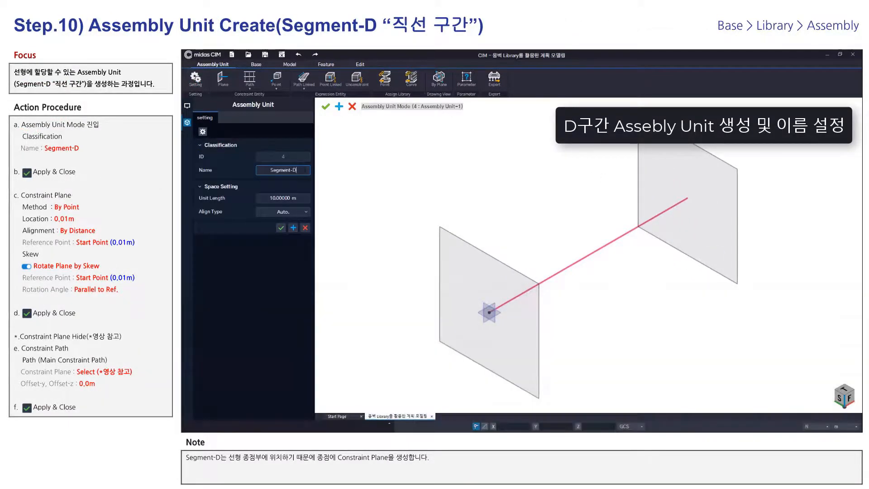
left_click(281, 225)
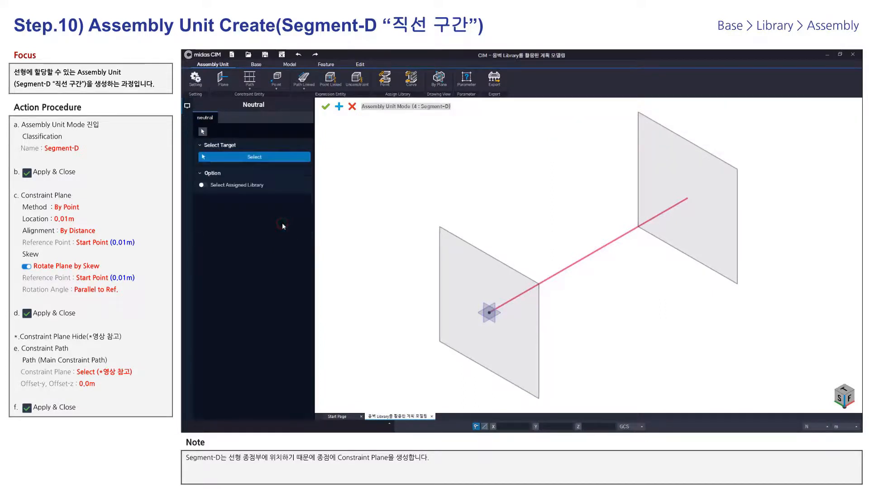
Step: Create a constraint plane by point at 0.01 m, aligned by distance from the start point and skewed Parallel to Ref. of the start point
left_click(224, 86)
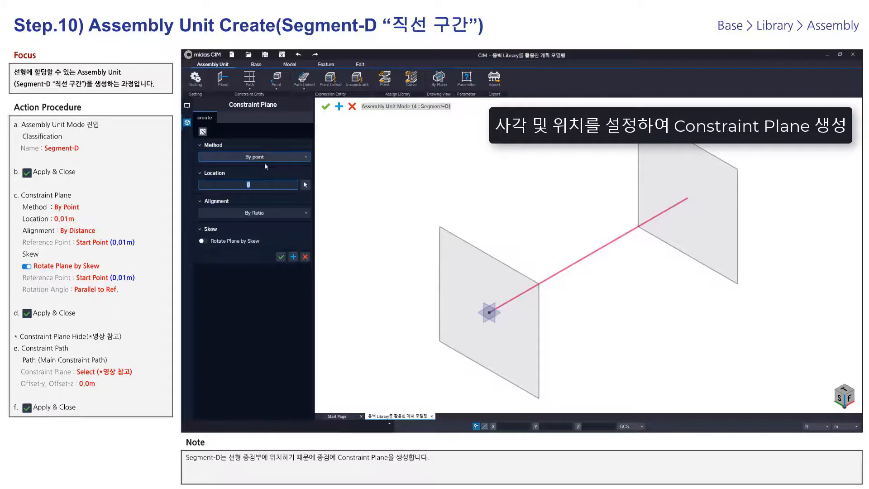
type("0.01")
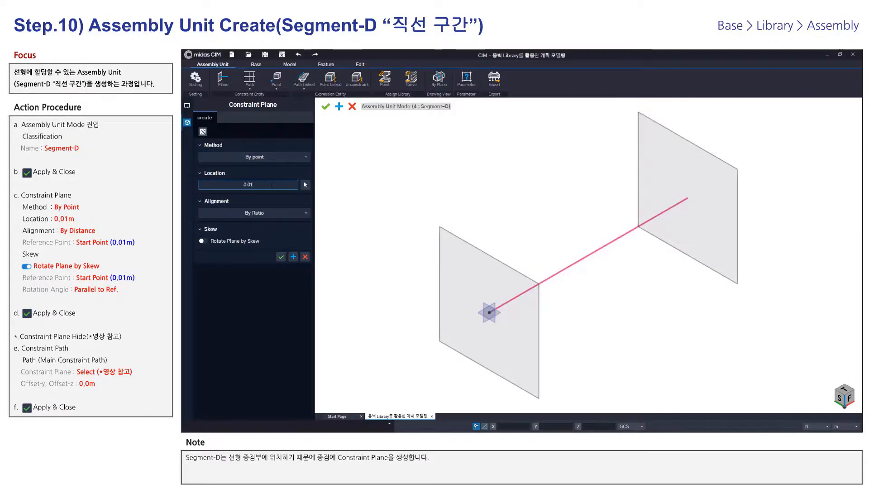
left_click(279, 211)
left_click(279, 222)
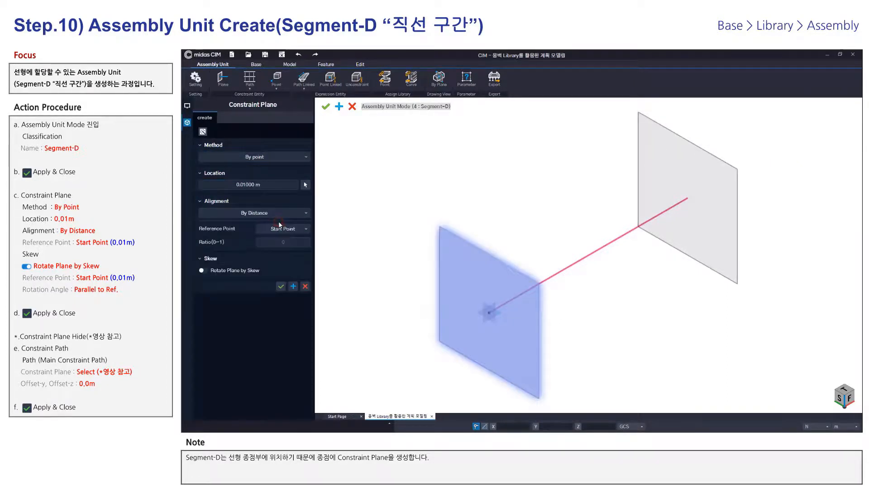
left_click(230, 270)
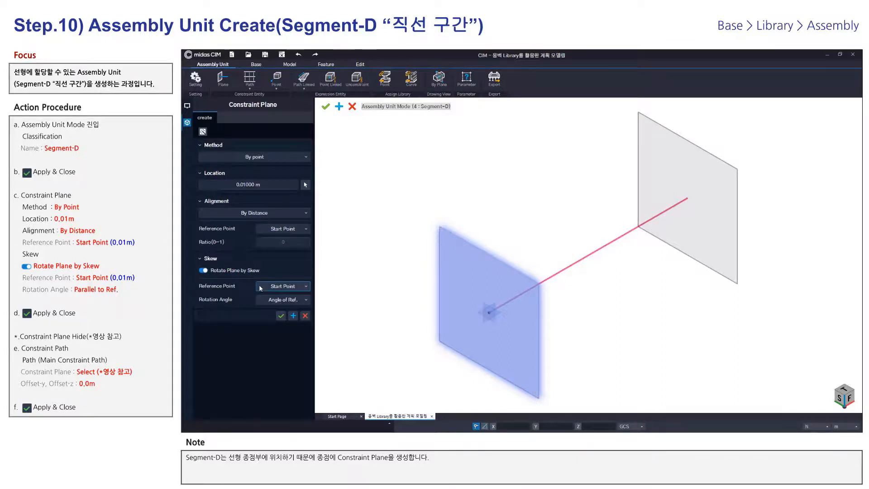
left_click(273, 300)
left_click(267, 318)
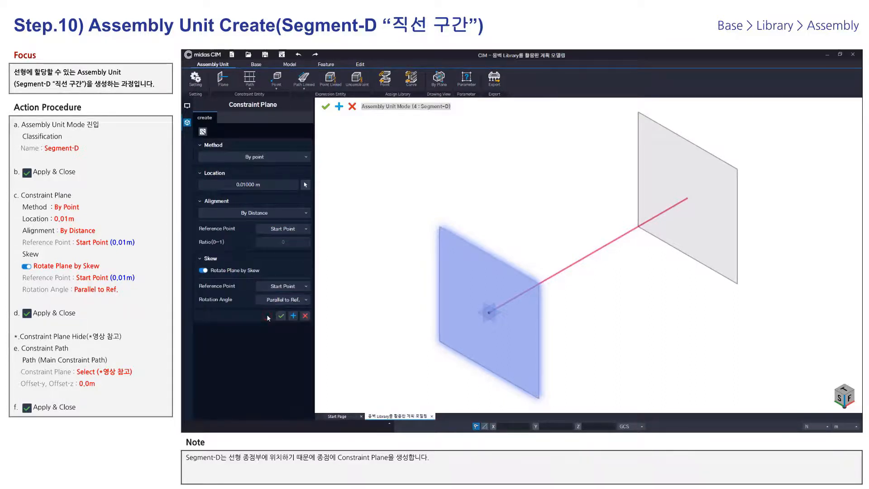
left_click(279, 315)
Step: Hide the original start constraint plane beside the new 0.01 m plane and return to the isometric view
right_click(347, 291)
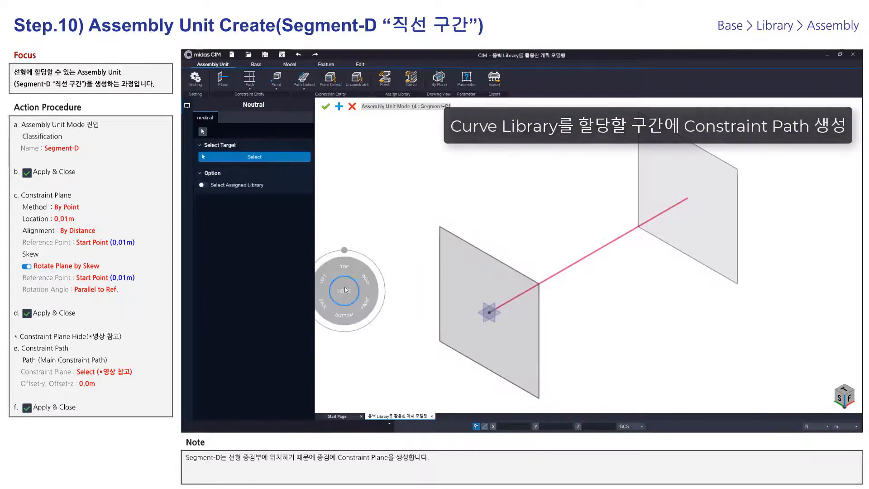
left_click(348, 271)
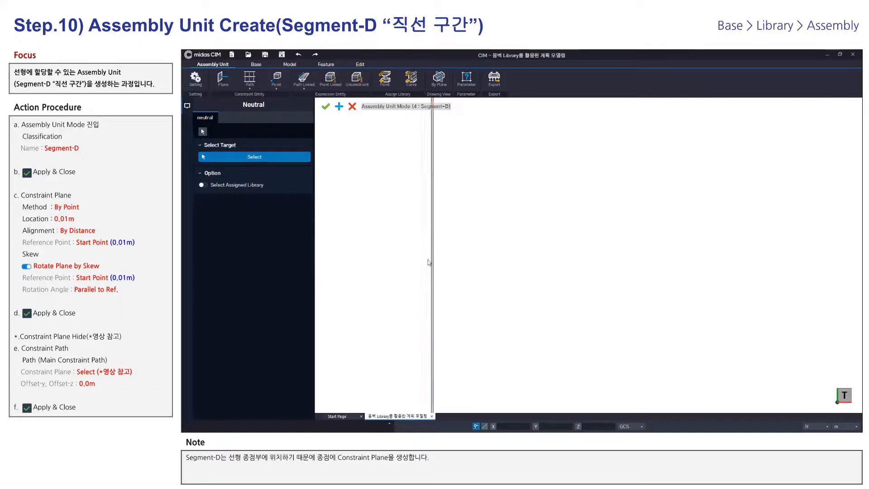
left_click(439, 254)
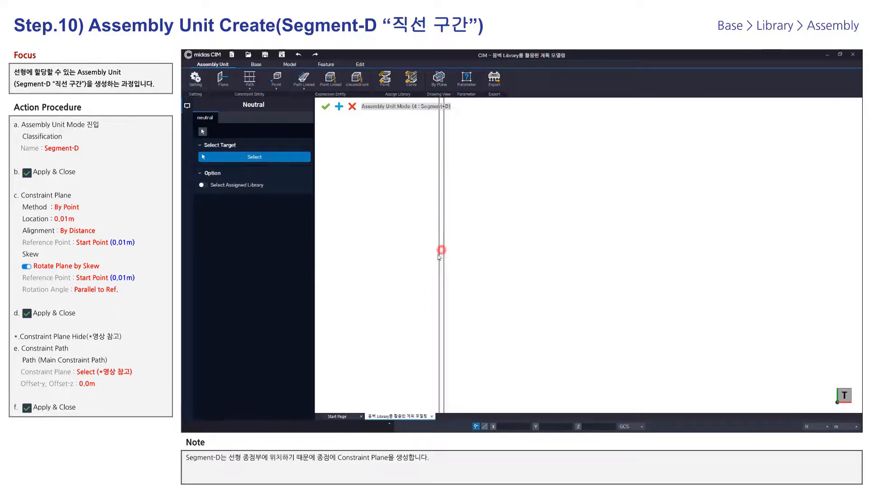
right_click(409, 265)
left_click(419, 277)
right_click(509, 260)
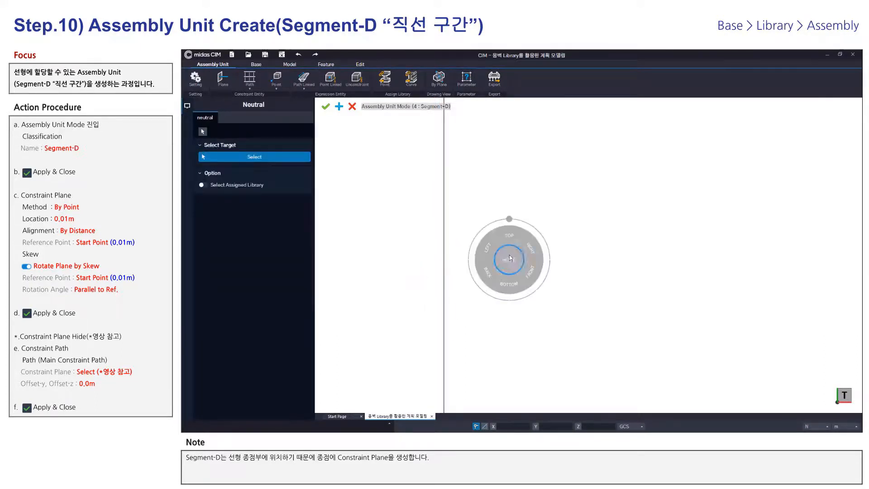
left_click(508, 254)
left_click(417, 172)
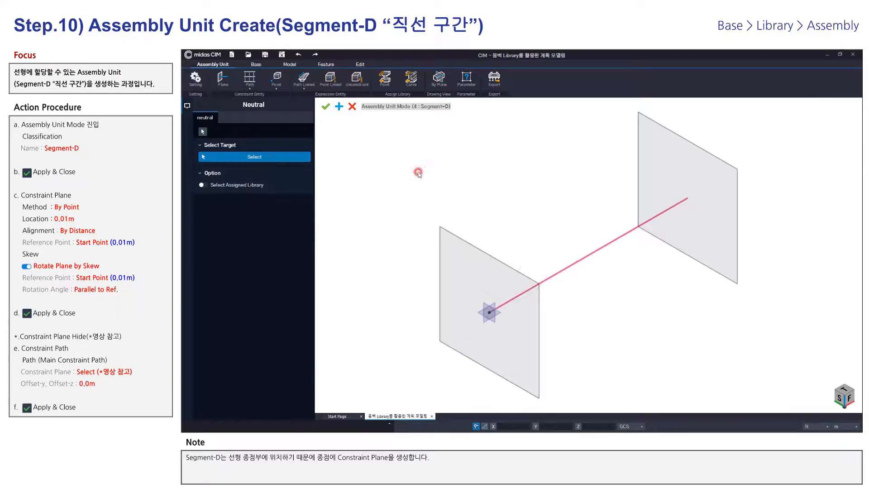
Step: Create Segment-D's main constraint path through the two visible constraint planes with zero Y and Z offsets
left_click(249, 78)
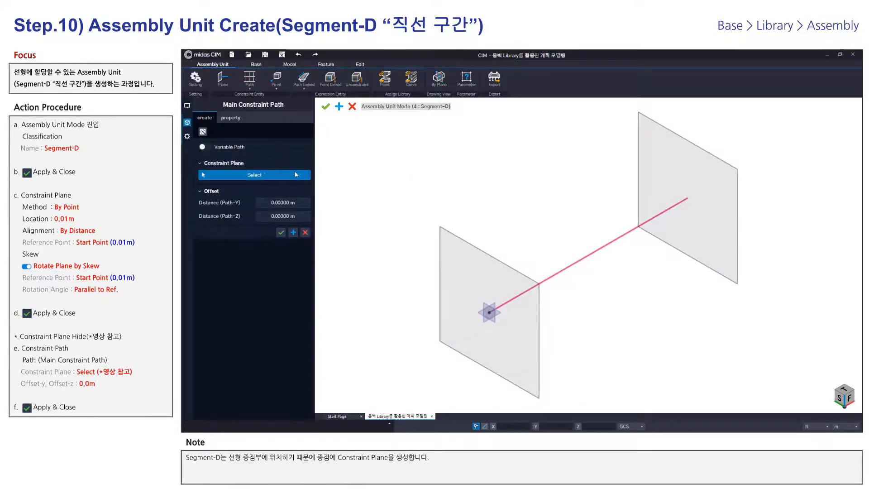
left_click(639, 182)
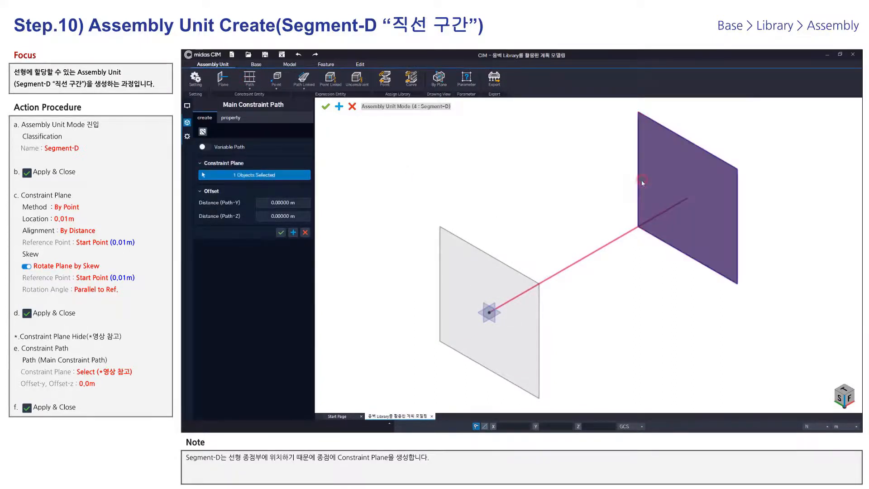
left_click(493, 266)
left_click(281, 232)
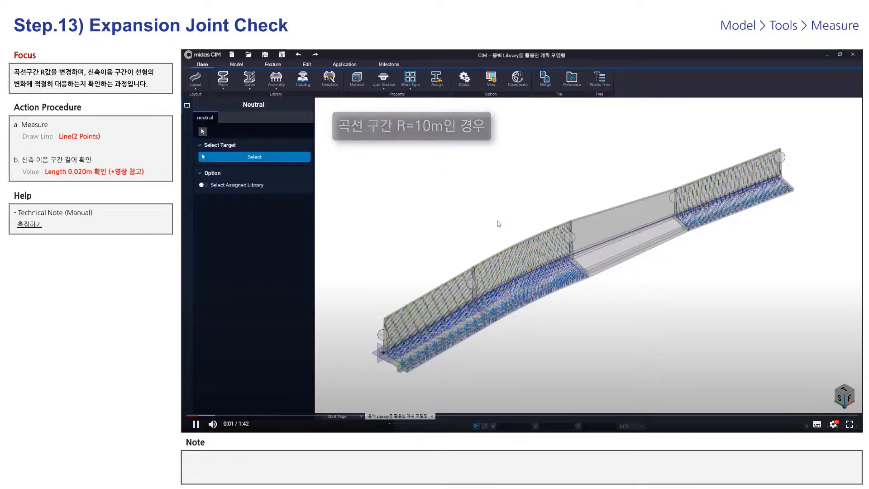
Step: Set the arc radius in the horizontal alignment of the Retaining Wall Layout to 10 m and apply it
left_click(195, 79)
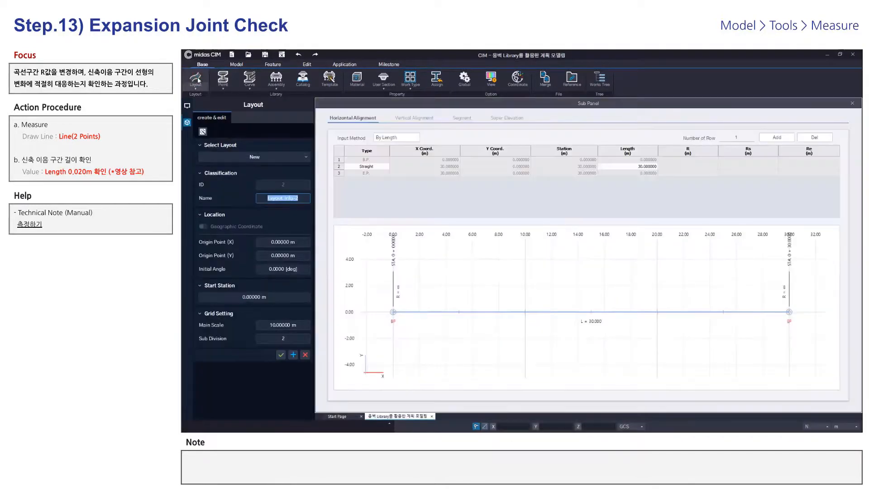
left_click(254, 157)
left_click(265, 172)
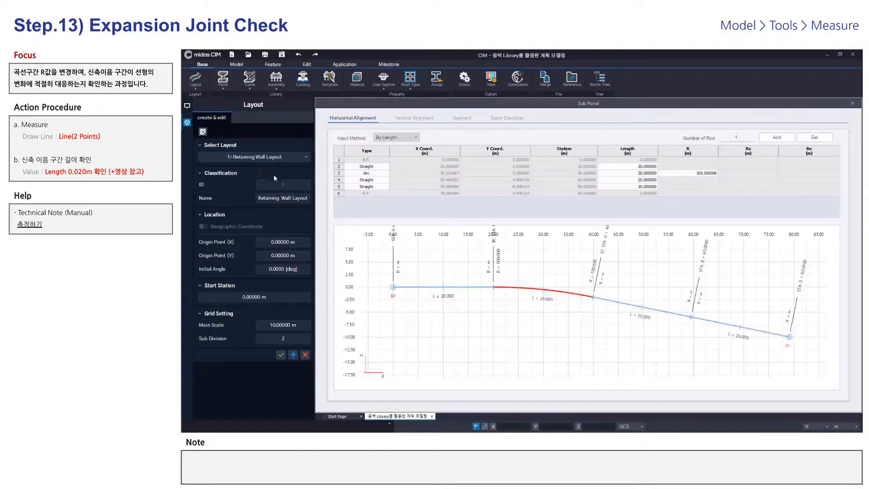
left_click(674, 173)
left_click(664, 204)
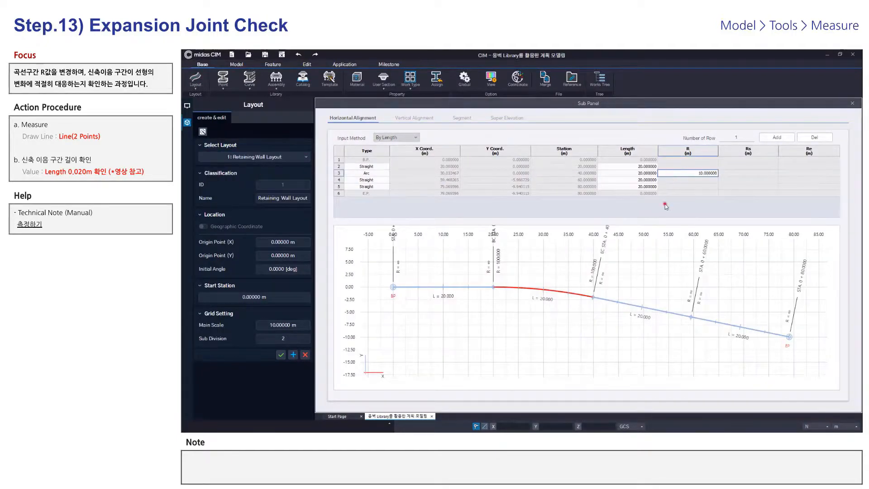
left_click(282, 355)
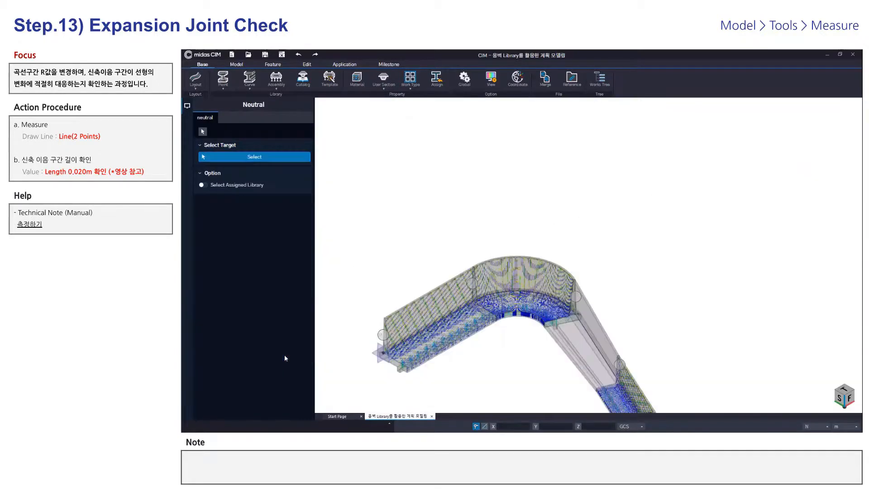
Step: Measure the point-to-point expansion joint gap between the first straight segment and the curved segment at the wall's outer edge
right_click(385, 207)
left_click(384, 203)
left_click(349, 132)
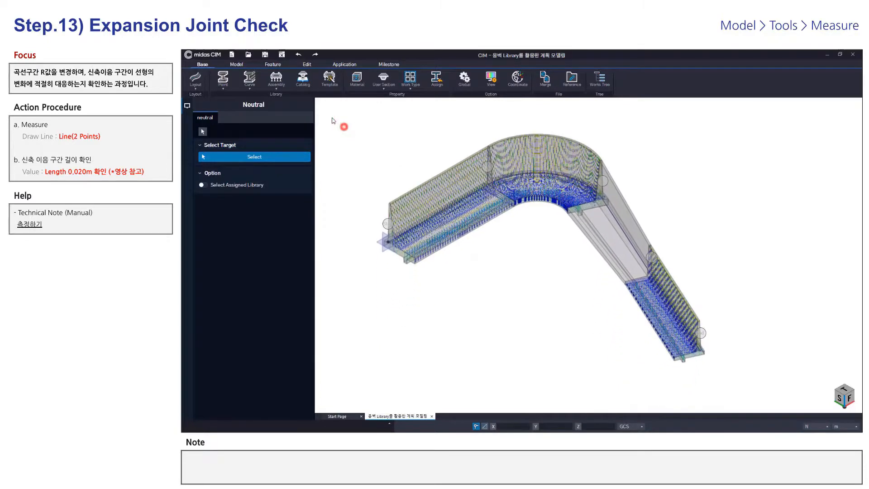
left_click(237, 64)
left_click(573, 78)
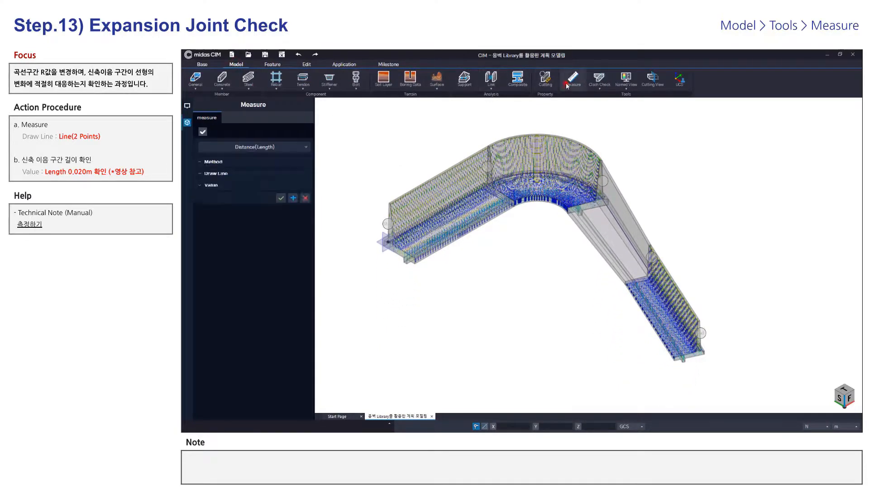
right_click(442, 127)
left_click(445, 106)
scroll(523, 216, "up", 10)
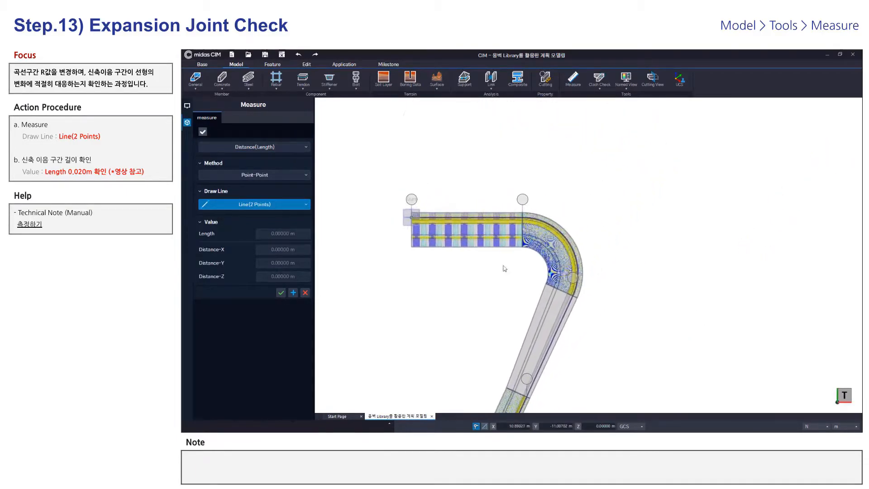
scroll(517, 209, "up", 4)
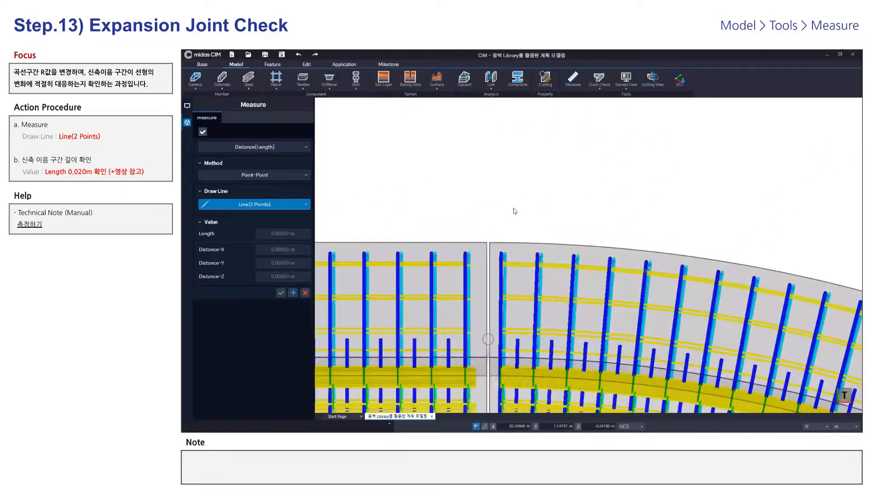
scroll(488, 243, "up", 3)
left_click(486, 242)
left_click(493, 242)
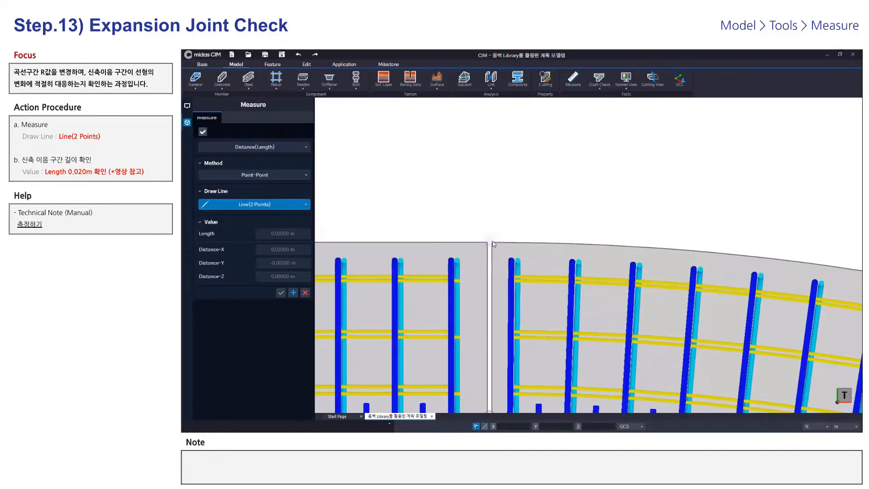
Step: Measure the same expansion joint gap at the inner edge, where the first straight segment meets the curve
scroll(492, 241, "down", 5)
scroll(502, 308, "up", 10)
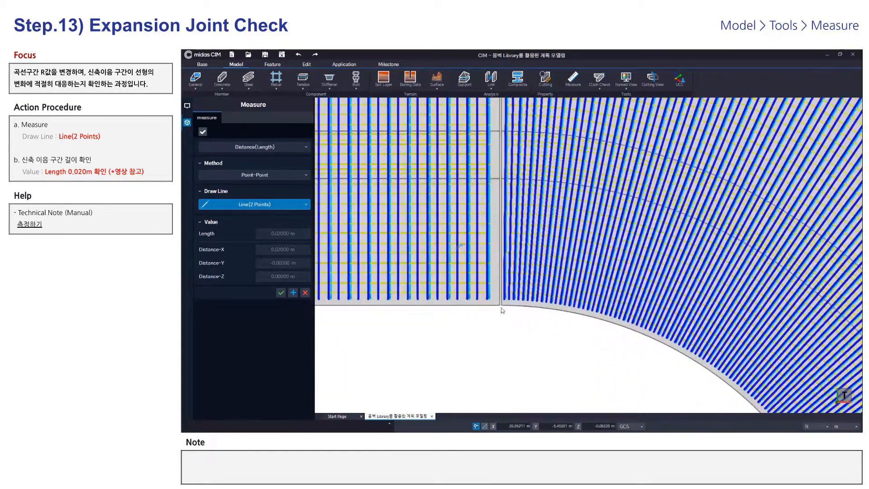
left_click(505, 300)
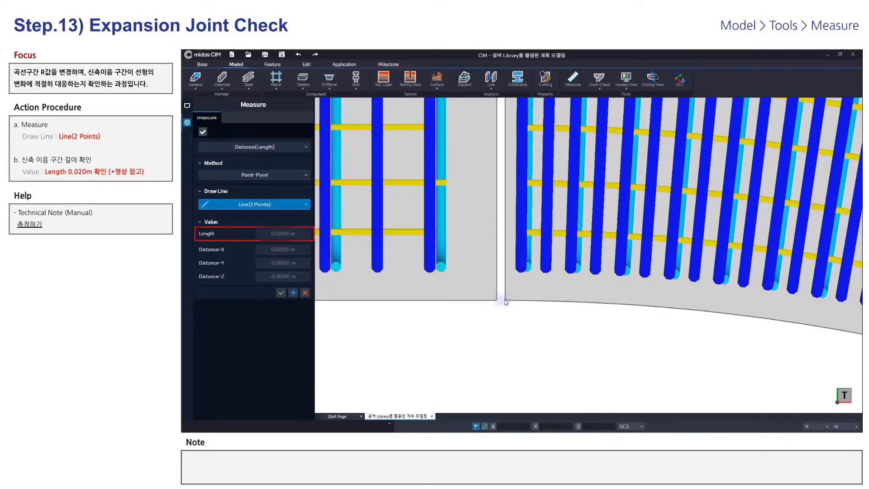
Step: Measure the expansion joint gap between the curved segment and the third segment at its inner and outer edges
scroll(506, 302, "down", 8)
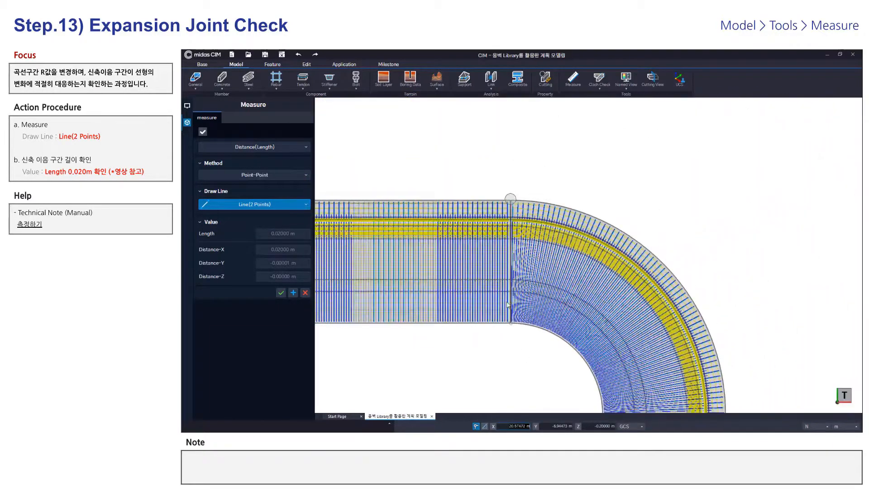
scroll(508, 304, "up", 10)
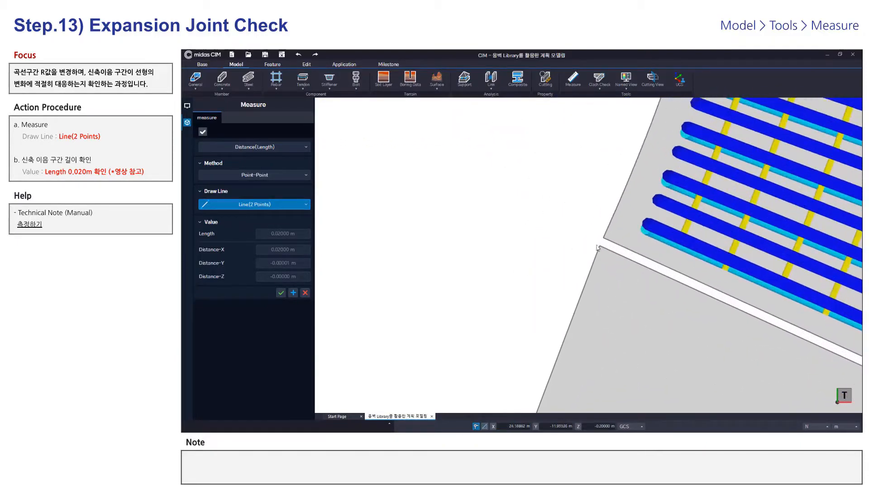
left_click(598, 248)
left_click(604, 239)
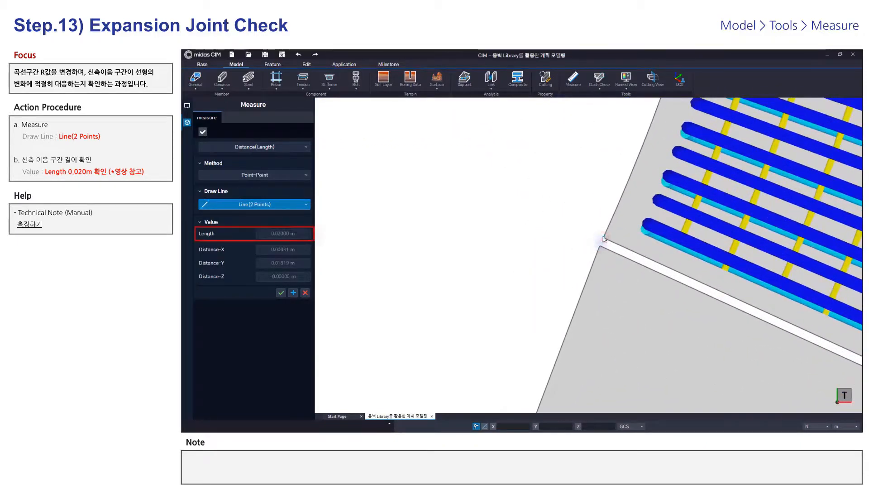
scroll(540, 278, "down", 10)
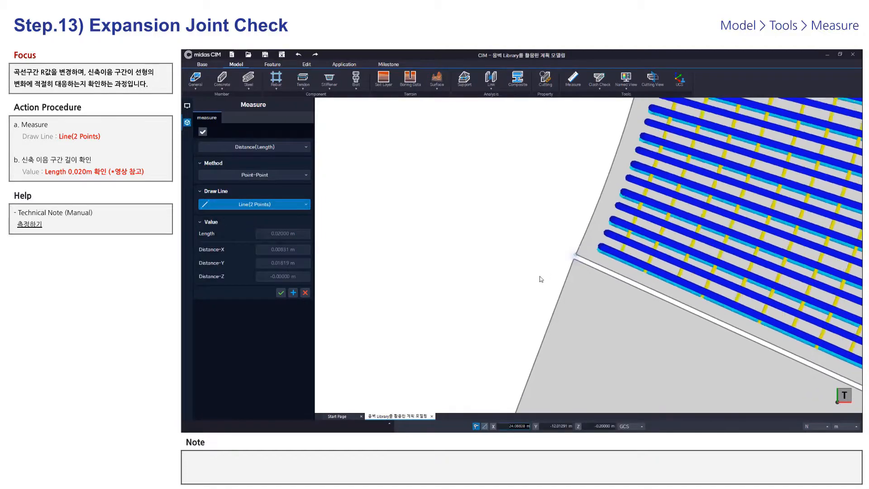
scroll(540, 278, "up", 10)
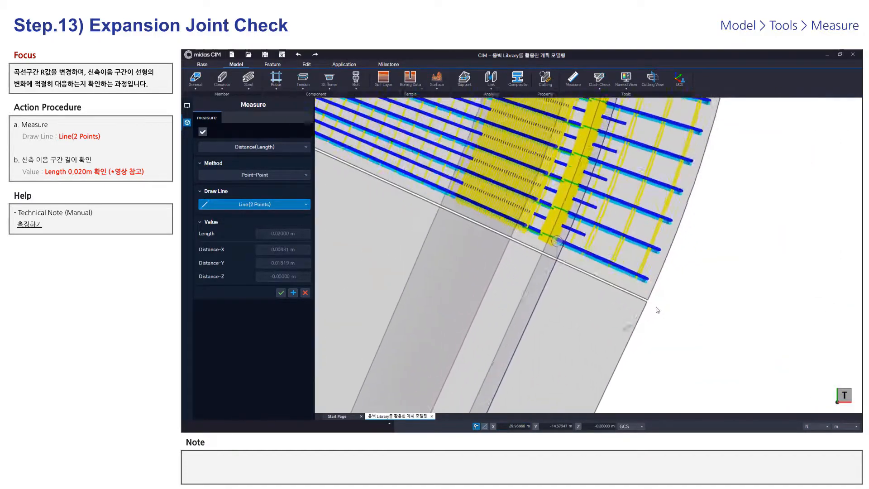
left_click(632, 285)
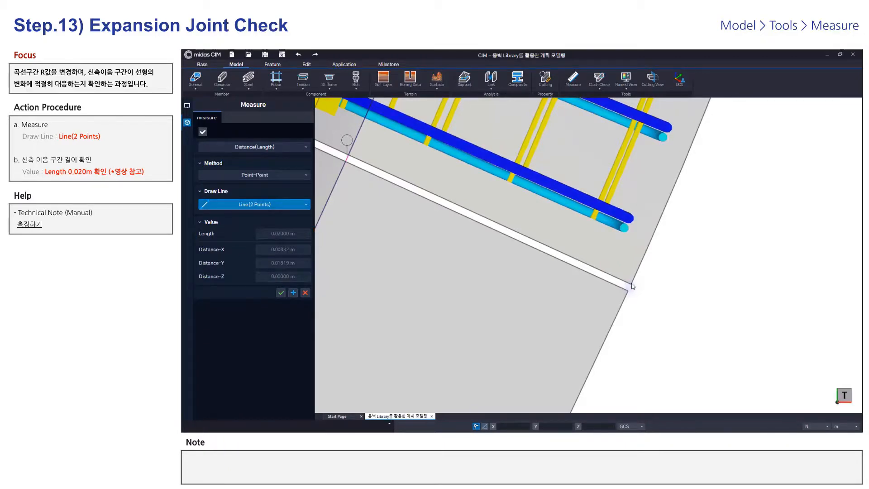
scroll(632, 283, "down", 5)
middle_click_drag(695, 303, 674, 305)
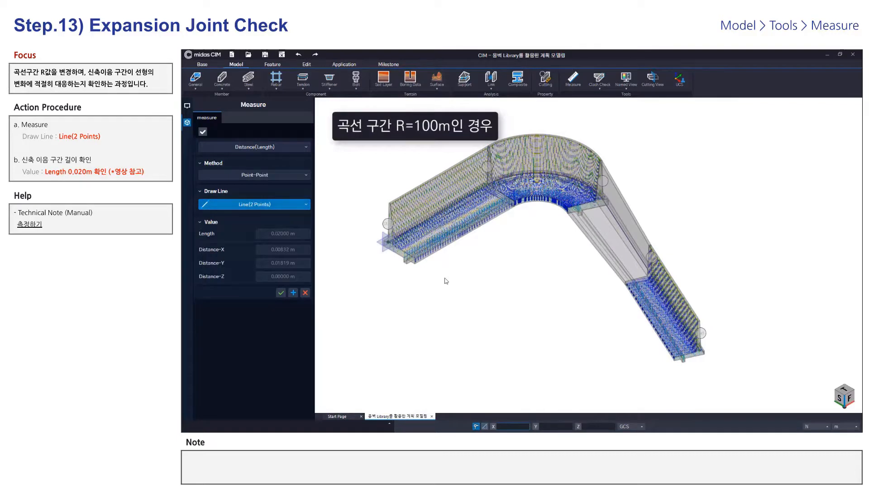
left_click(446, 280)
left_click(352, 216)
Step: Set the arc radius in the horizontal alignment of the Retaining Wall Layout to 100 m and apply it
left_click(202, 64)
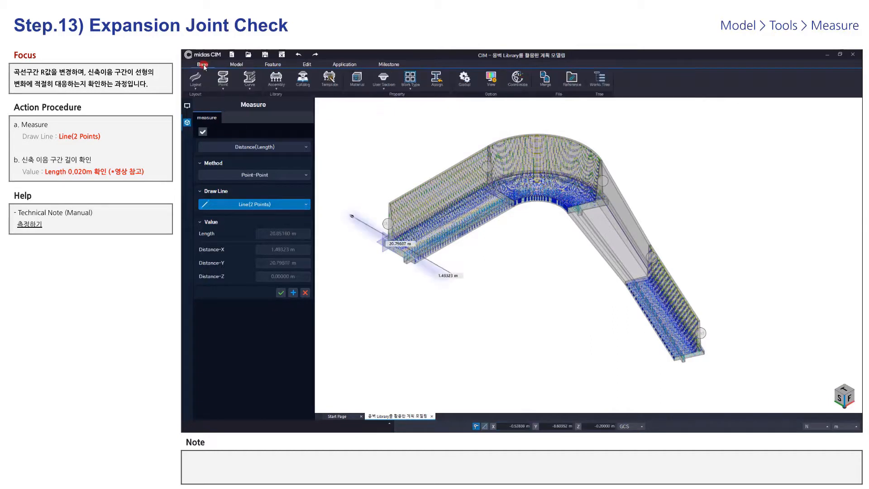
left_click(201, 90)
left_click(195, 102)
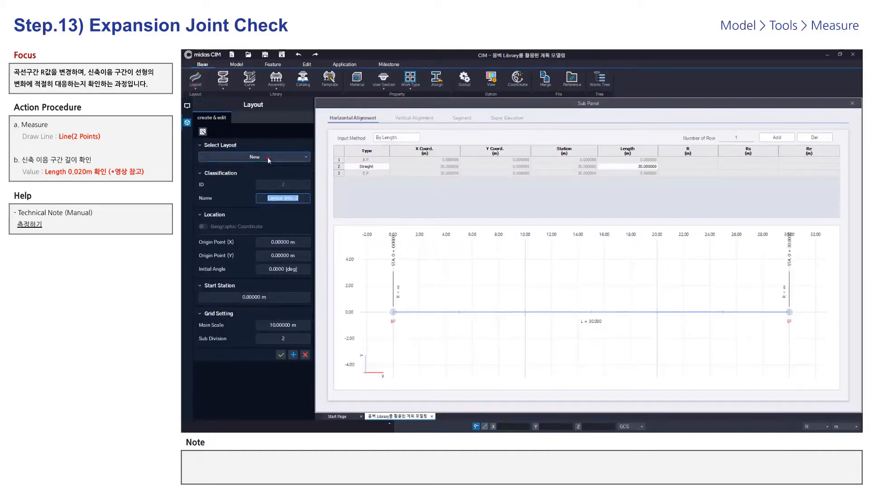
left_click(267, 156)
left_click(267, 174)
left_click(674, 174)
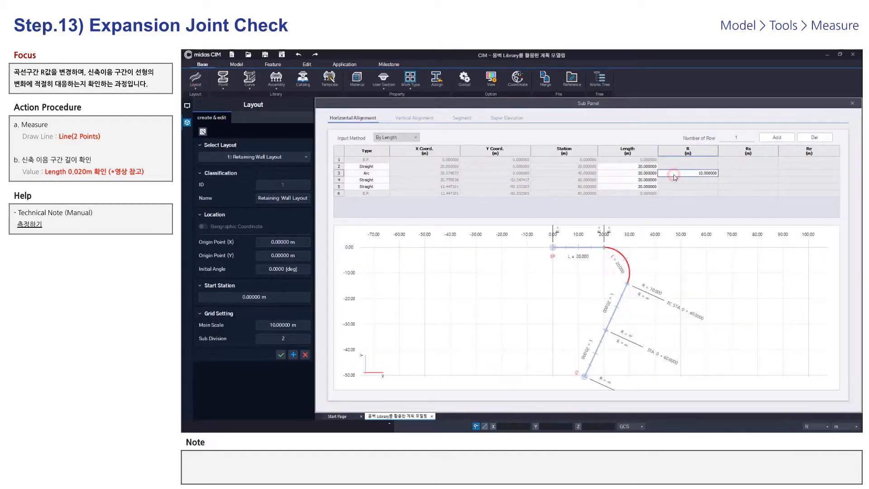
left_click(578, 209)
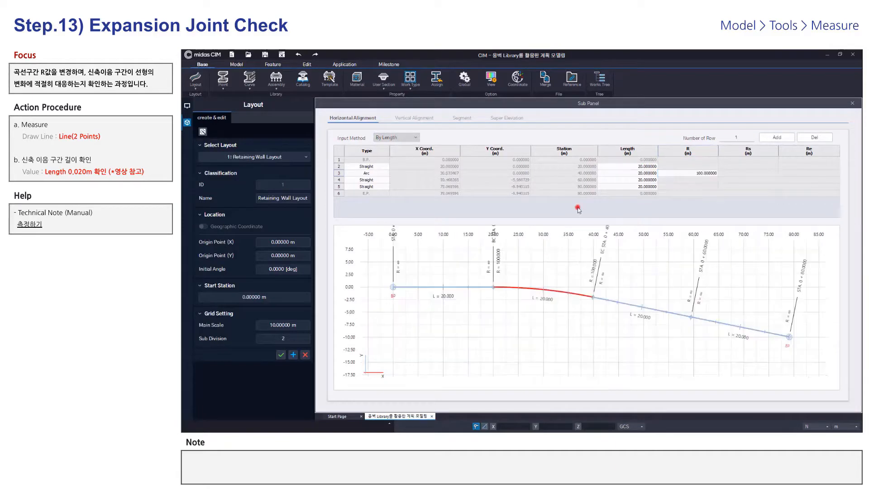
left_click(279, 355)
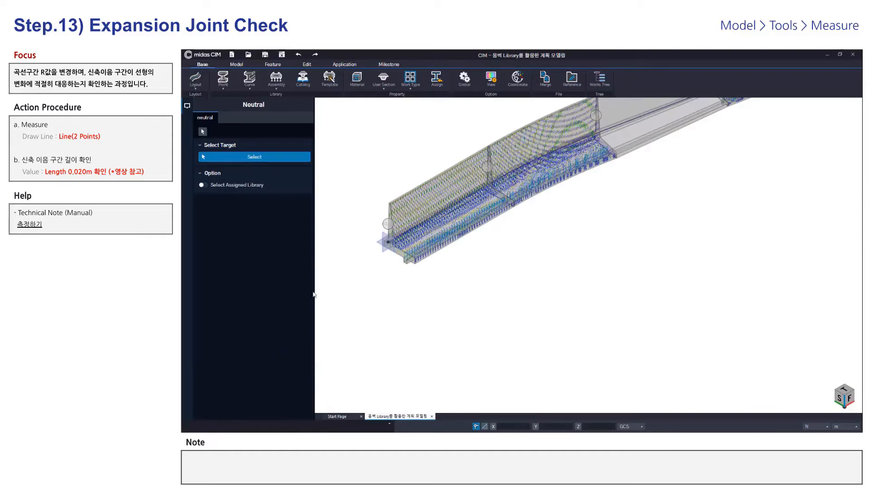
Step: Measure the point-to-point expansion joint gap between the first straight segment and the flattened curved segment at the wall's outer edge
right_click(378, 170)
left_click(376, 165)
left_click(340, 119)
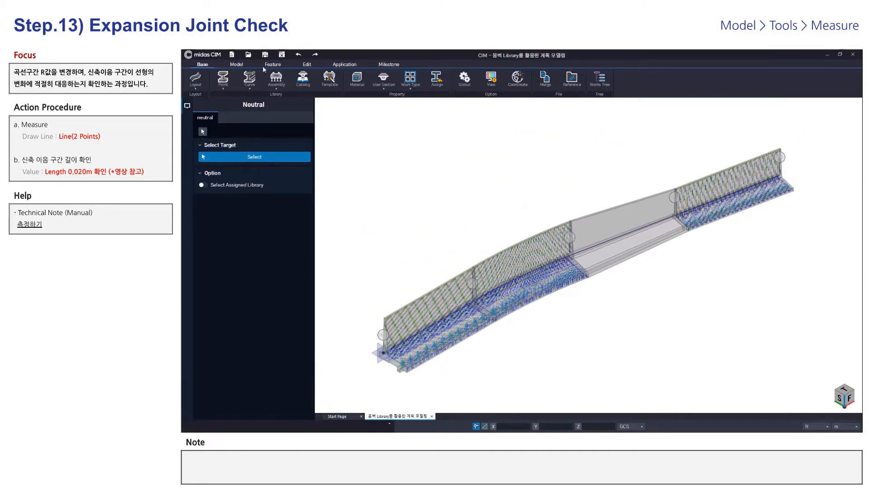
left_click(237, 64)
left_click(573, 78)
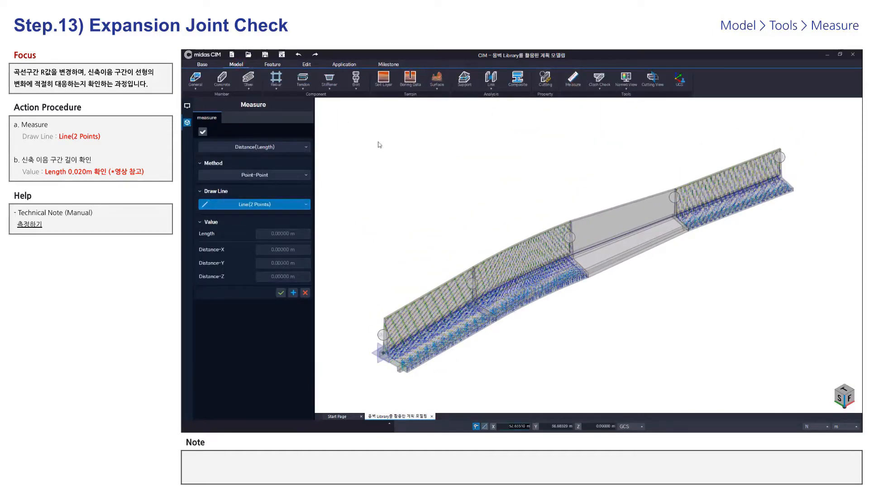
right_click(437, 212)
left_click(441, 191)
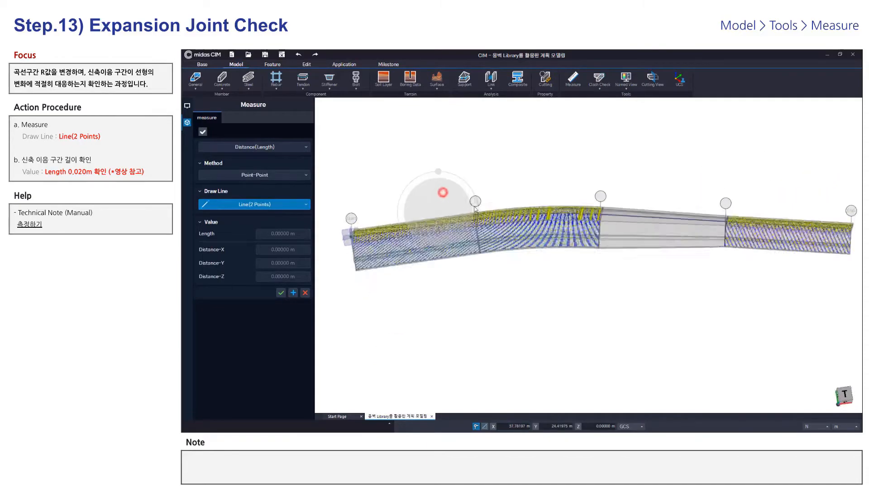
scroll(474, 198, "up", 5)
scroll(498, 181, "up", 8)
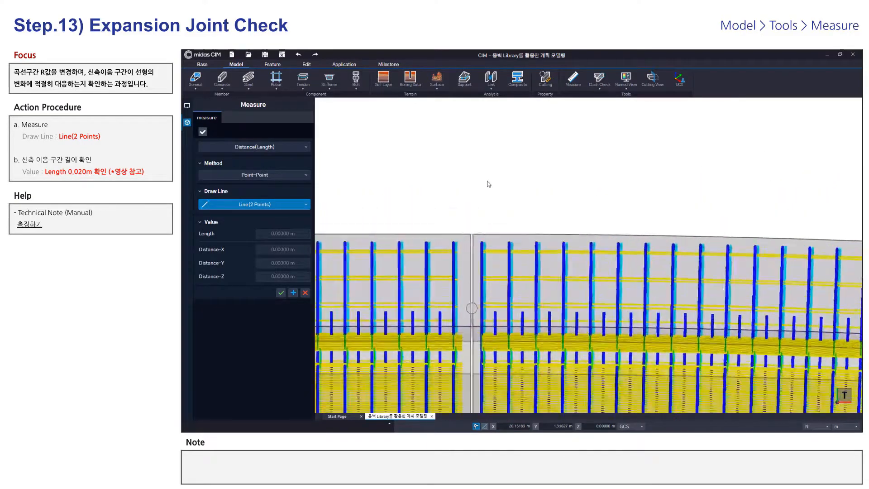
left_click(492, 237)
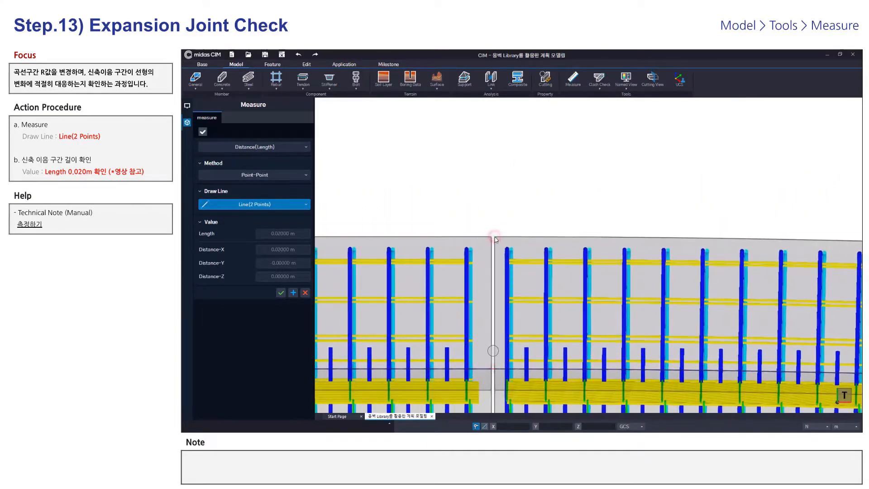
left_click(495, 237)
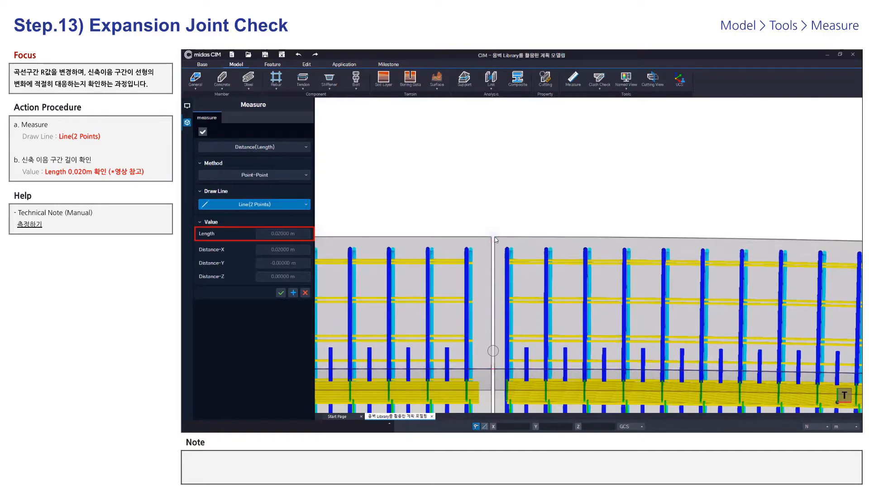
Step: Measure the expansion joint gap between the first straight segment and the 100 m radius curve at the inner edge
scroll(493, 281, "down", 6)
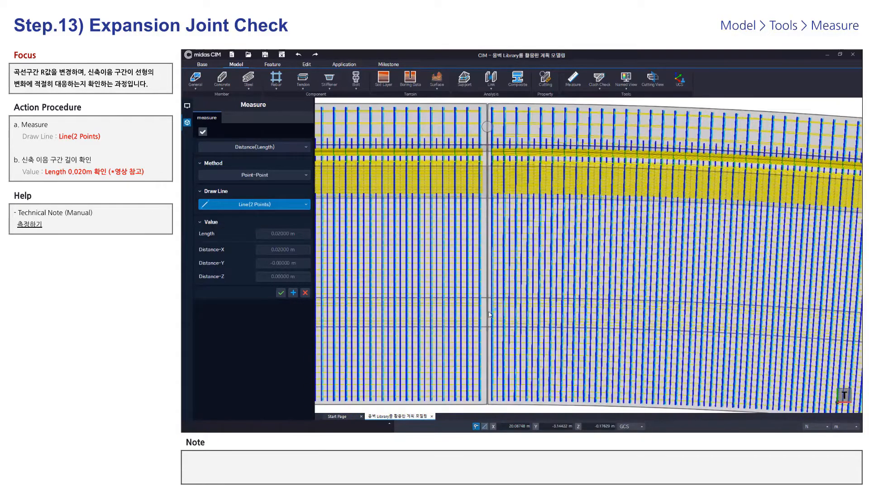
scroll(489, 315, "up", 8)
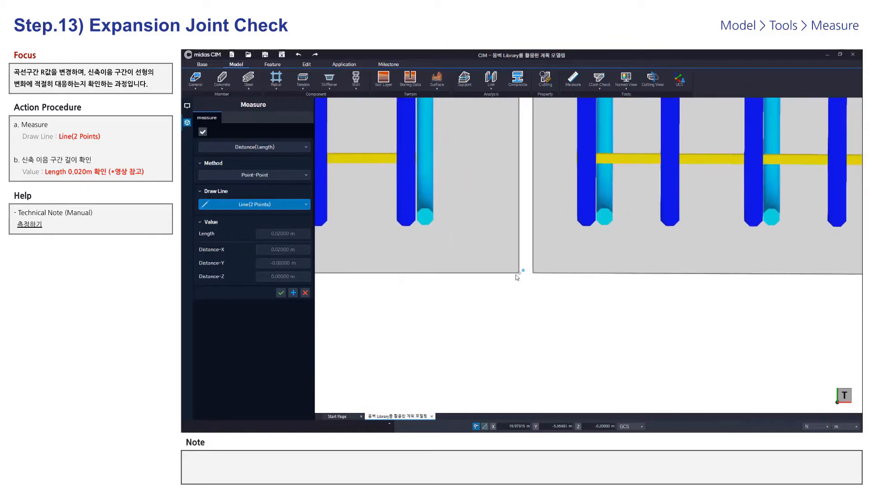
left_click(519, 272)
left_click(532, 272)
Step: Measure the expansion joint gap between the 100 m radius curved segment and the third segment at the inner edge
scroll(575, 308, "down", 5)
scroll(602, 262, "up", 4)
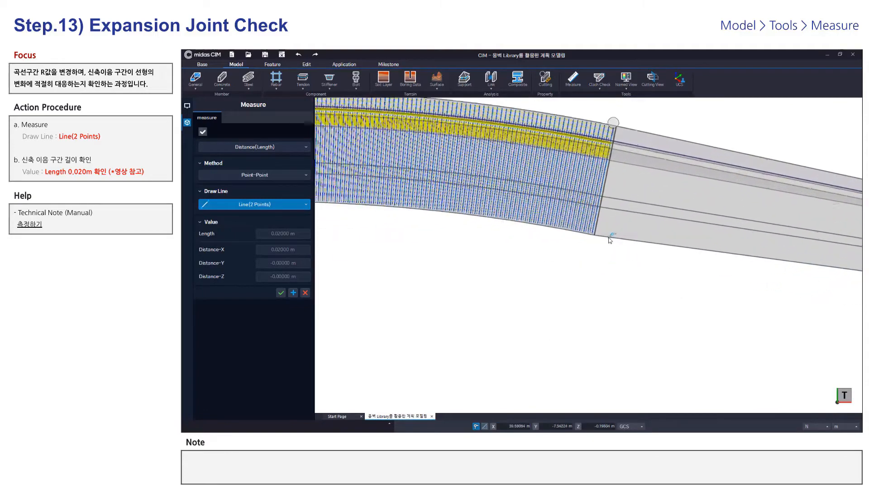
scroll(609, 239, "up", 6)
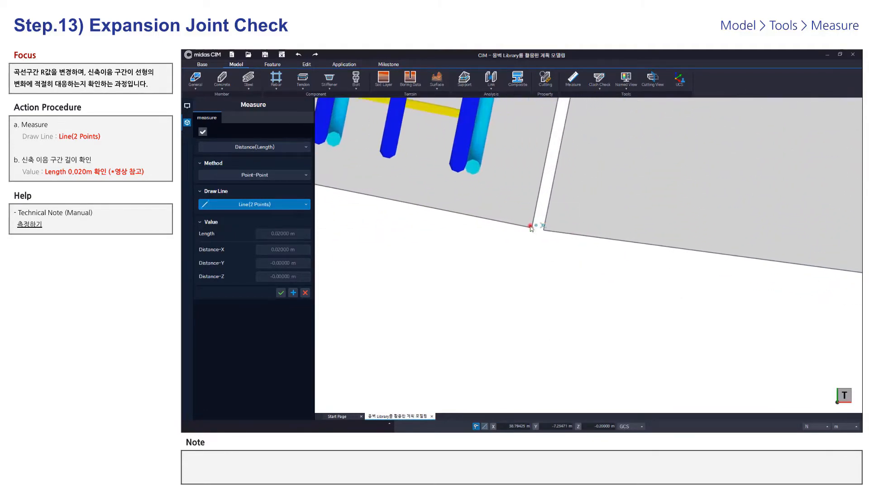
left_click(543, 231)
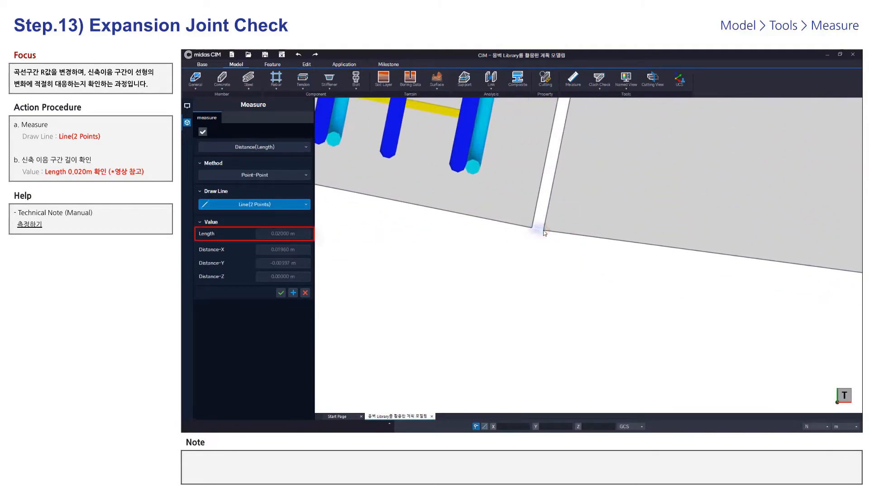
Step: Measure the gap between the curved segment and the third segment at the outer edge, then return to the isometric view of the whole wall
scroll(544, 232, "down", 5)
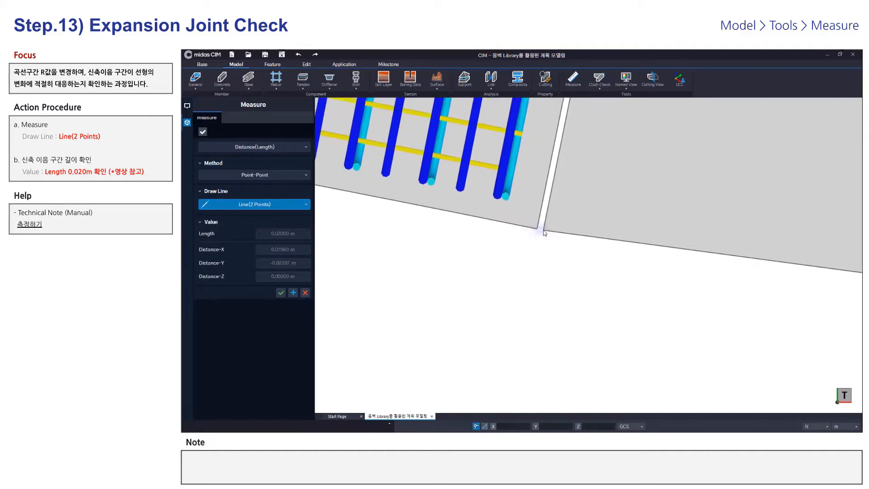
scroll(545, 233, "up", 10)
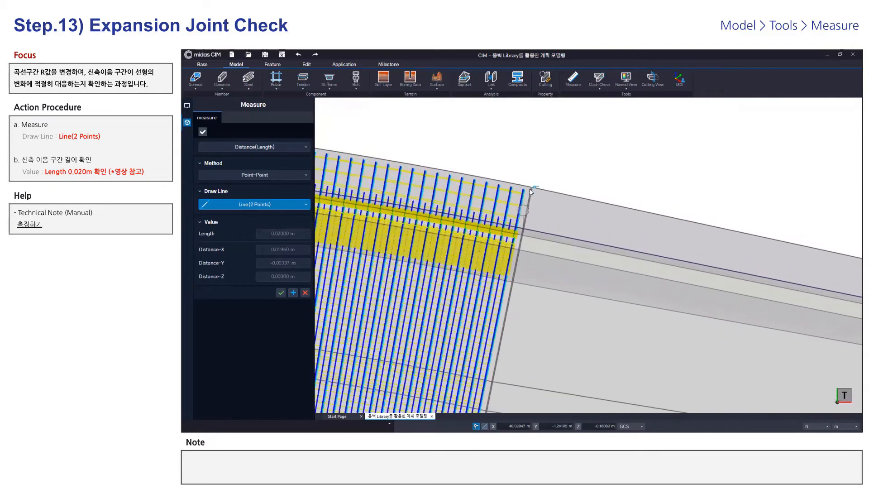
scroll(533, 190, "up", 2)
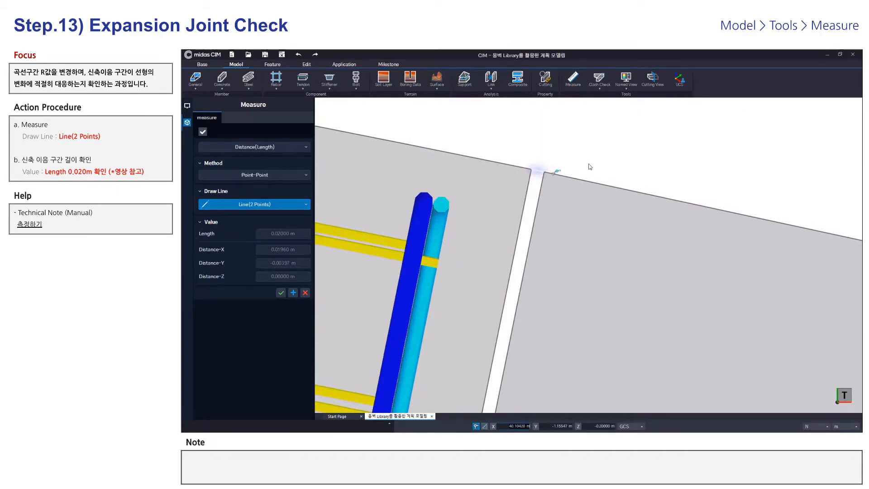
right_click_drag(589, 164, 589, 159)
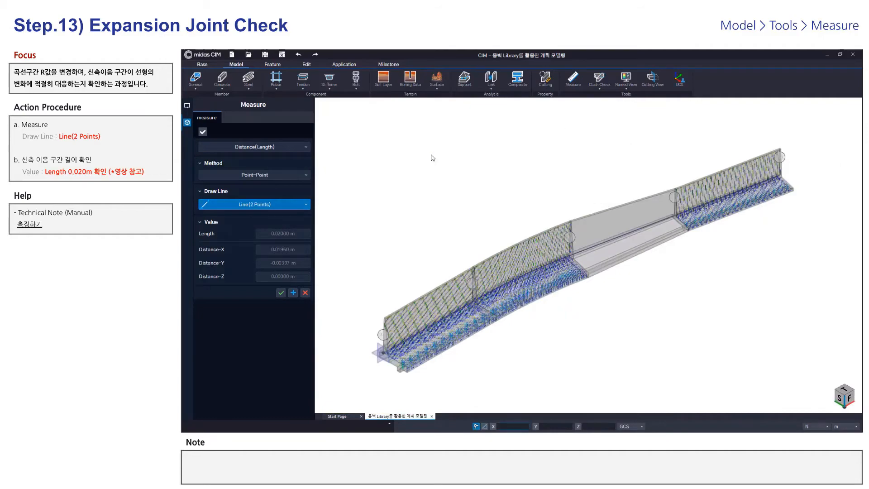